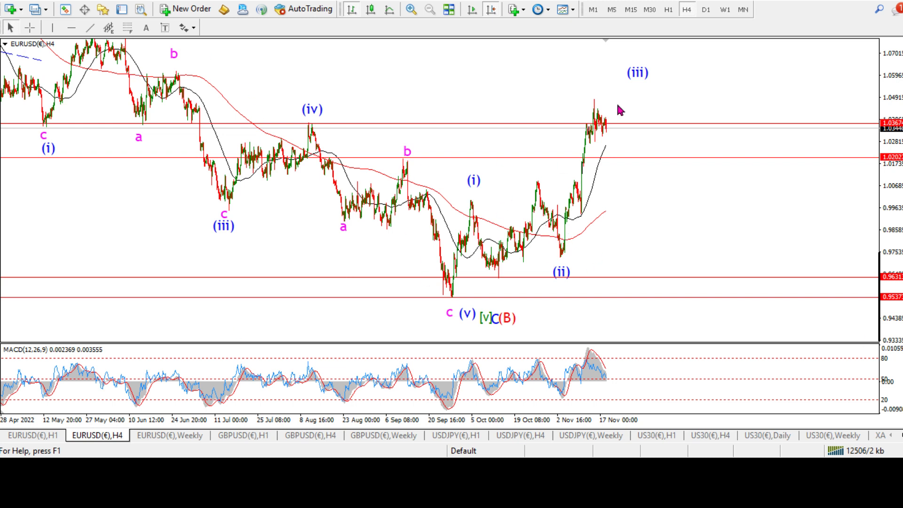
Draw a dashed trendline on the EURUSD H4 chart rising from beside the latest price to the blue (iii) label
left_click(89, 30)
left_click_drag(620, 137, 641, 82)
right_click(512, 153)
left_click(541, 197)
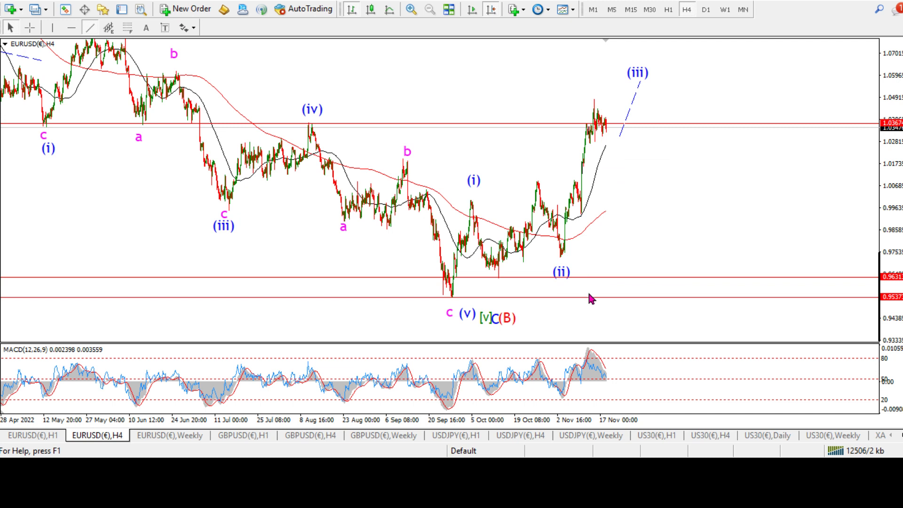
On the EURUSD H1 chart, move the blue (iii) and pink v labels to the upper end of the dashed projection near 1.0611
left_click(29, 439)
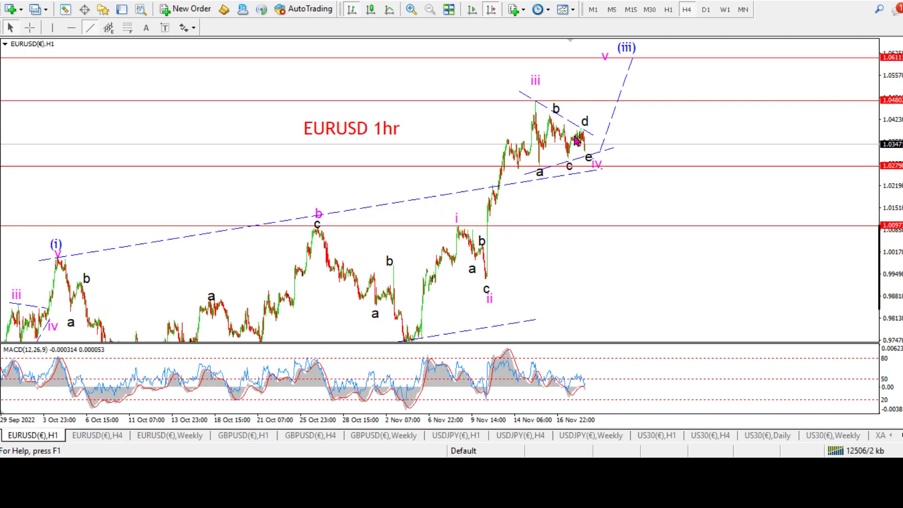
left_click_drag(646, 192, 610, 193)
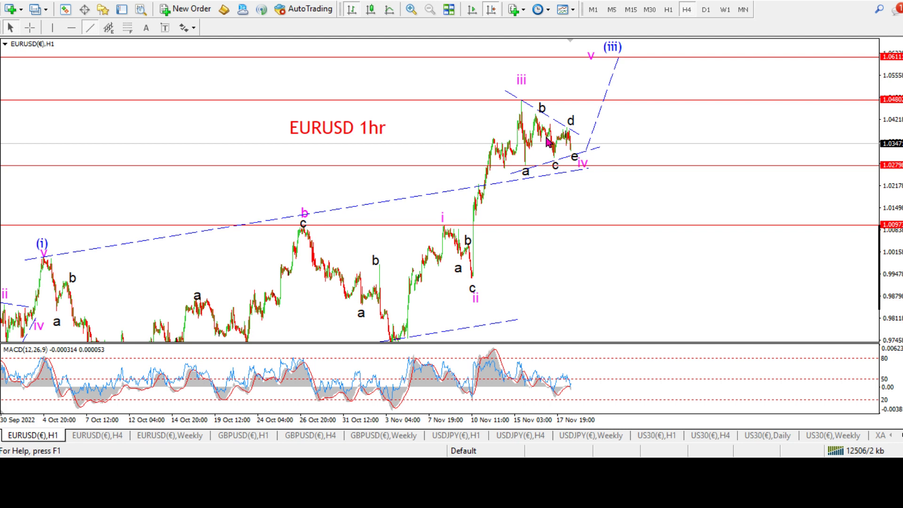
middle_click(611, 139)
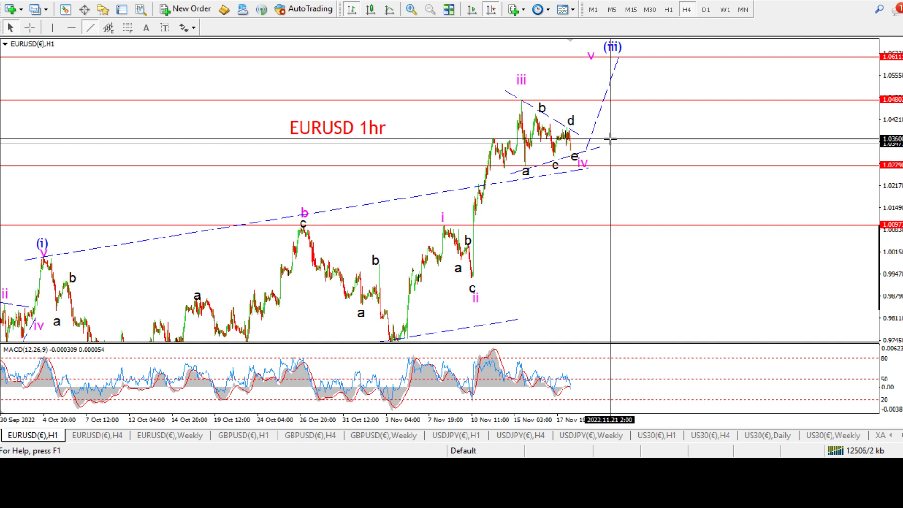
middle_click(610, 139)
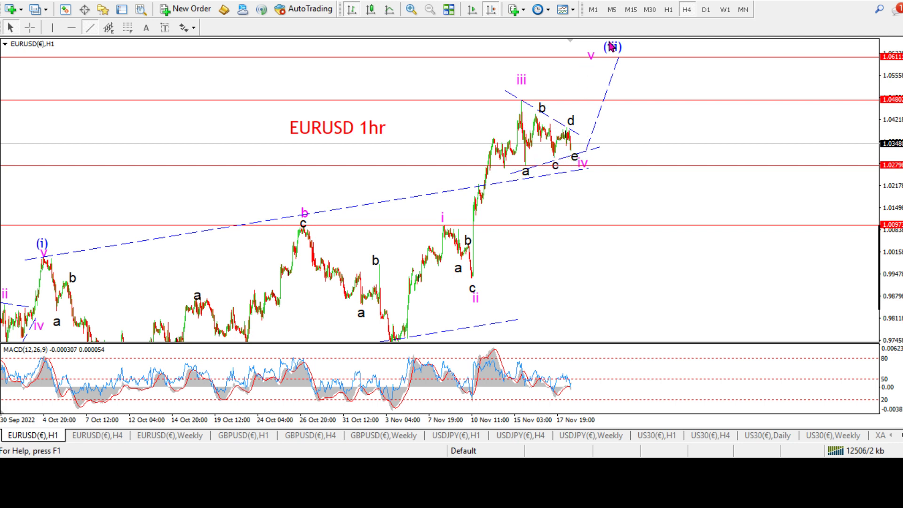
middle_click(592, 128)
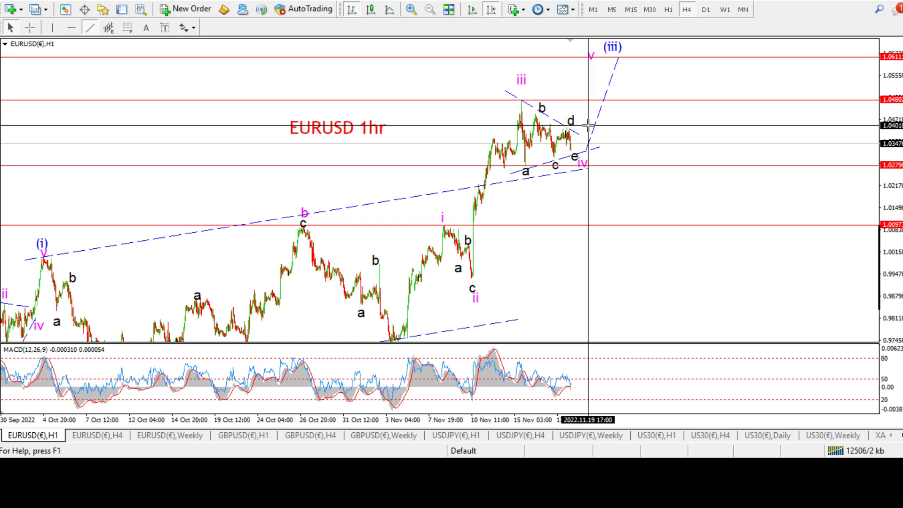
middle_click(589, 128)
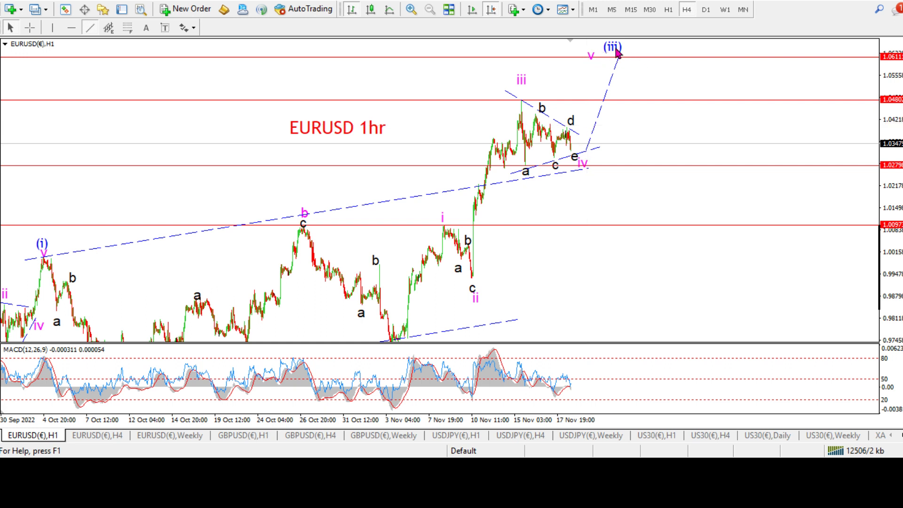
left_click_drag(611, 49, 655, 52)
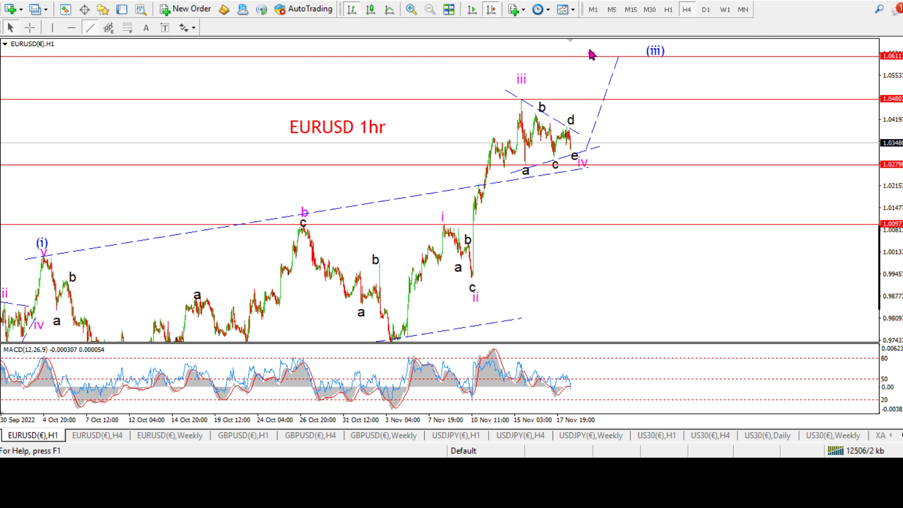
left_click_drag(591, 55, 631, 51)
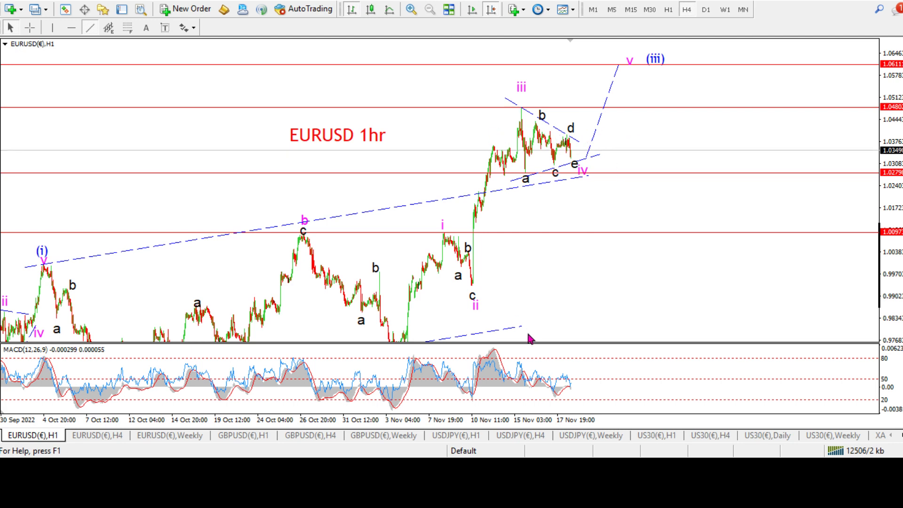
On the GBPUSD H4 chart, shift the start of the A-to-B dashed line past the latest price and raise the A label above it
left_click(297, 434)
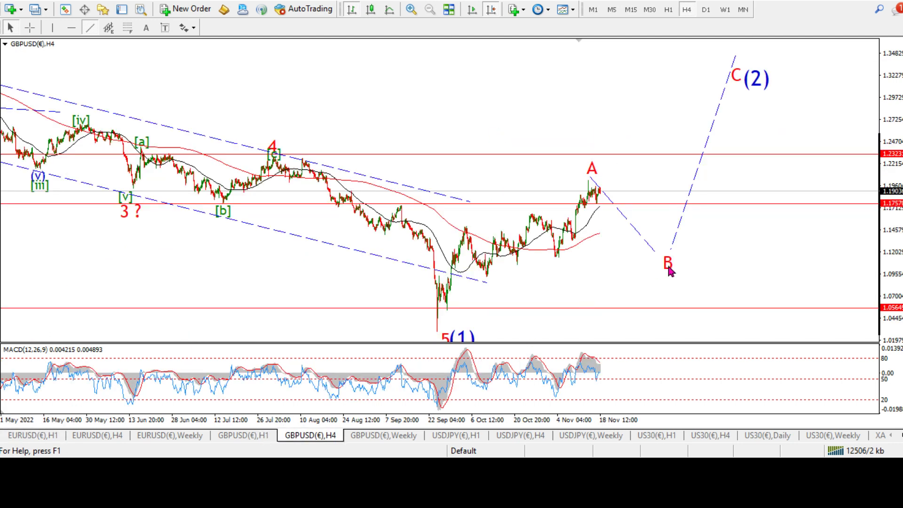
double_click(611, 185)
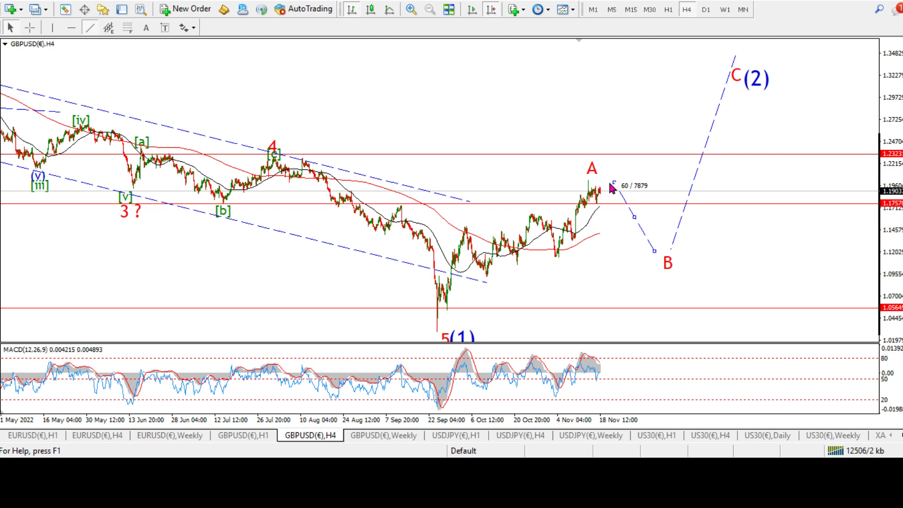
double_click(592, 170)
left_click_drag(593, 170, 608, 154)
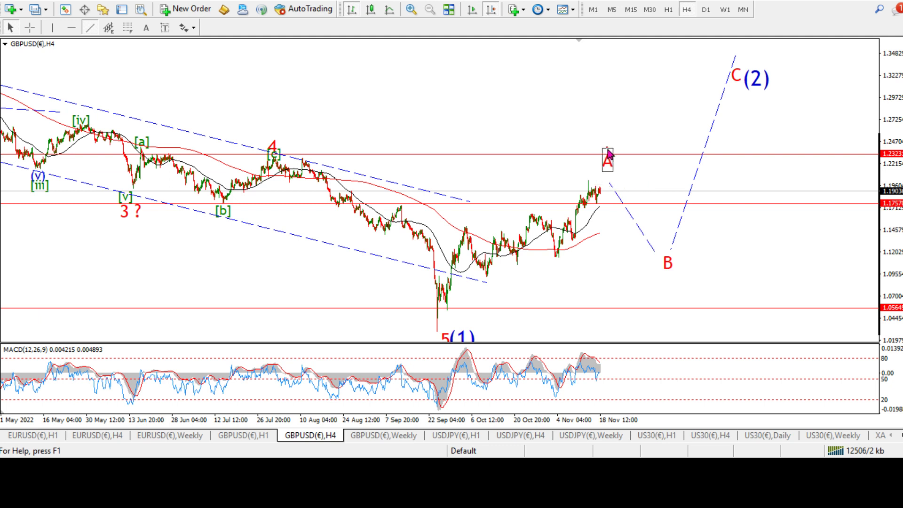
double_click(608, 154)
On the GBPUSD H1 chart, draw a dashed trendline falling from below the [c] A labels to about the 1.166 level
left_click(248, 435)
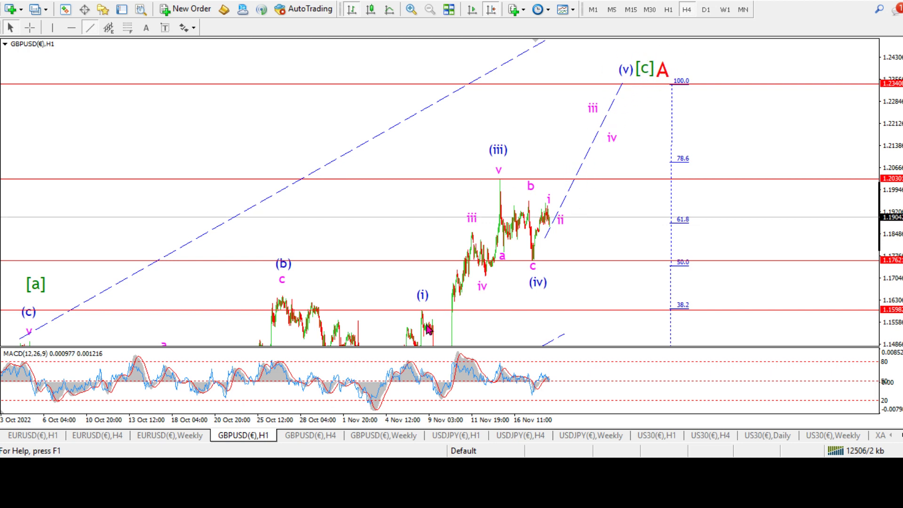
left_click_drag(641, 78, 638, 43)
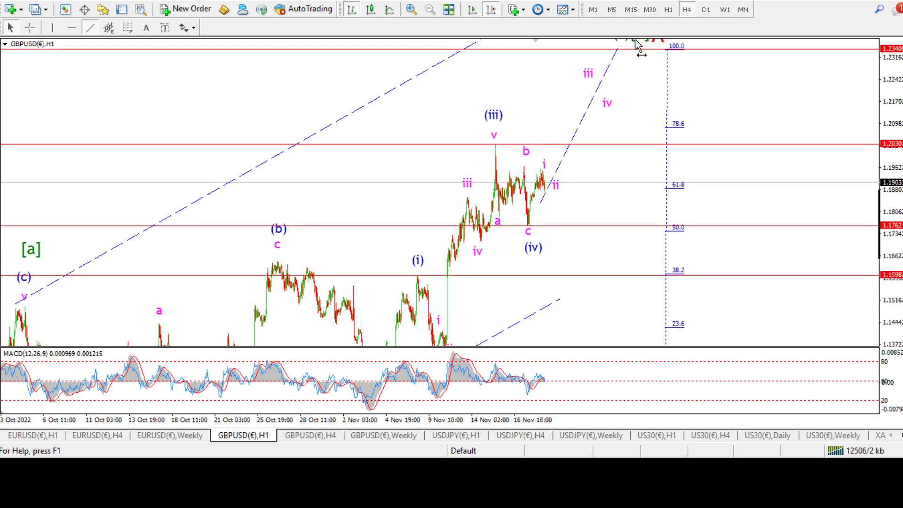
left_click_drag(394, 400, 386, 296)
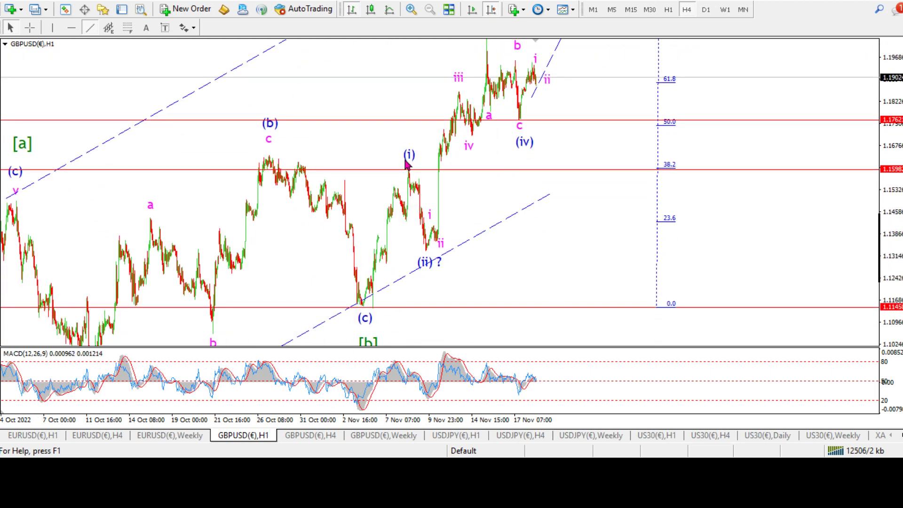
left_click_drag(575, 221, 575, 232)
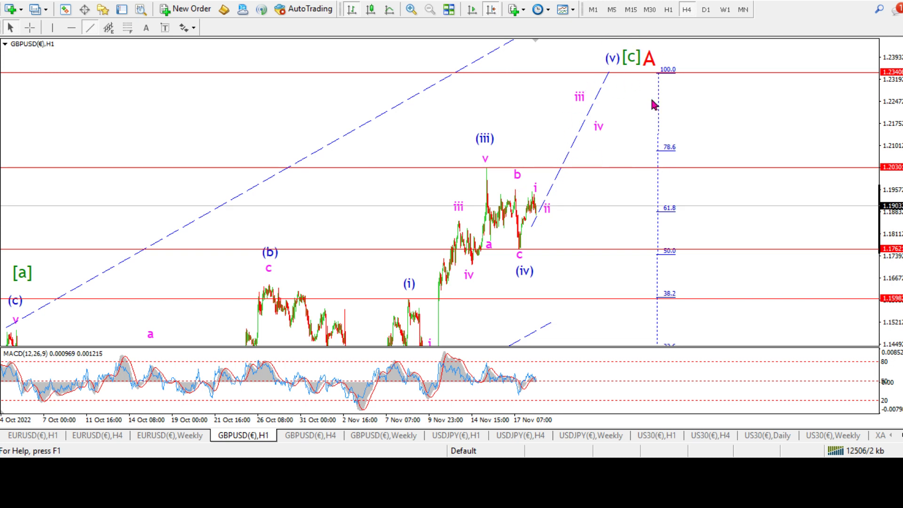
left_click(89, 27)
mouse_move(635, 70)
left_mouse_down()
mouse_move(750, 256)
mouse_move(775, 274)
left_mouse_up()
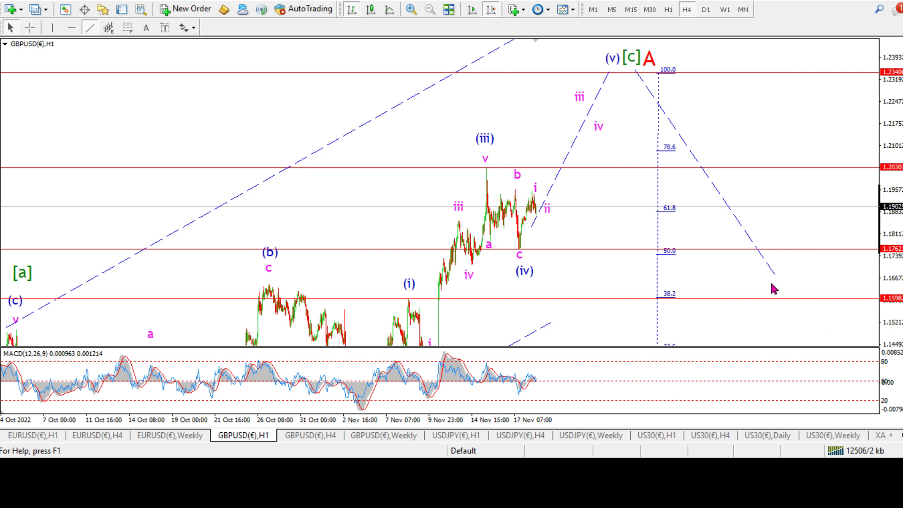
left_click_drag(691, 287, 679, 278)
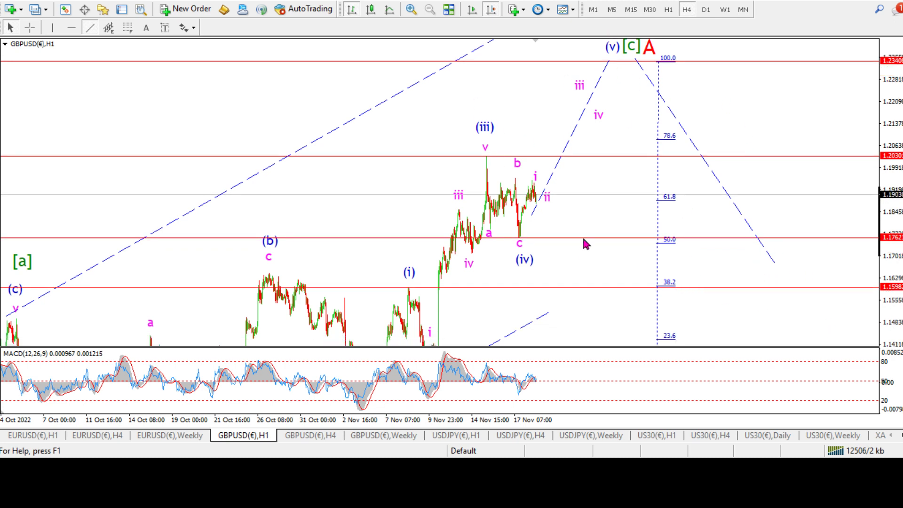
On the USDJPY H4 chart, move the start of the B-to-C dashed line and the B label further ahead and lower
left_click(518, 435)
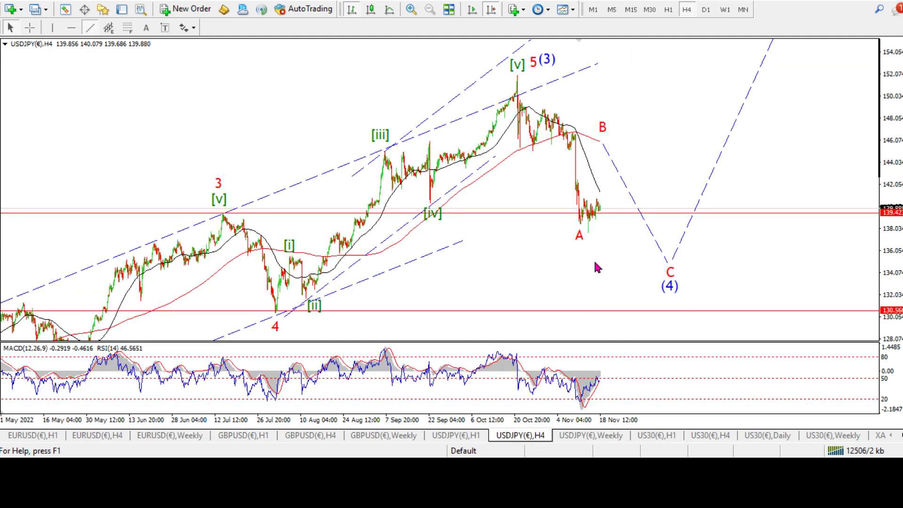
left_click_drag(607, 150, 633, 165)
left_click_drag(608, 132, 646, 150)
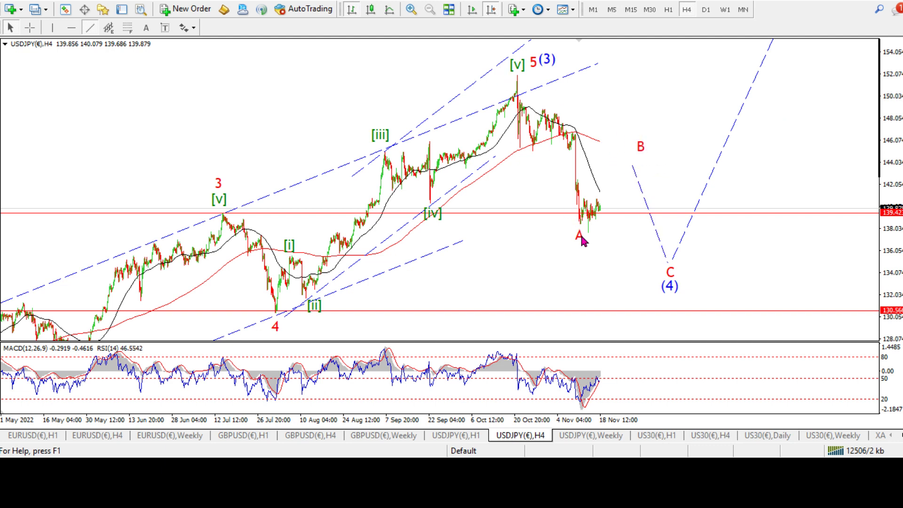
Check the wave A position on the USDJPY H1 chart and place the H4 chart's A label just below the recent low
left_click_drag(581, 240, 607, 244)
left_click(459, 438)
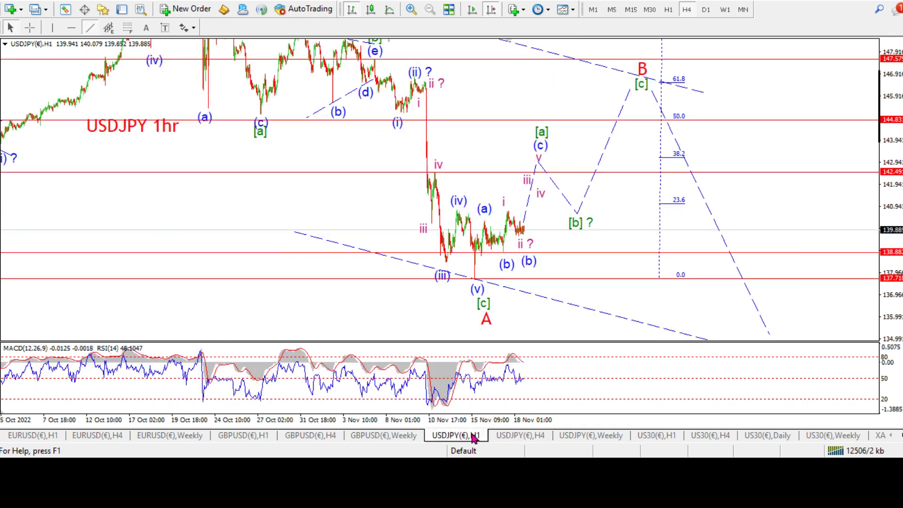
left_click(502, 438)
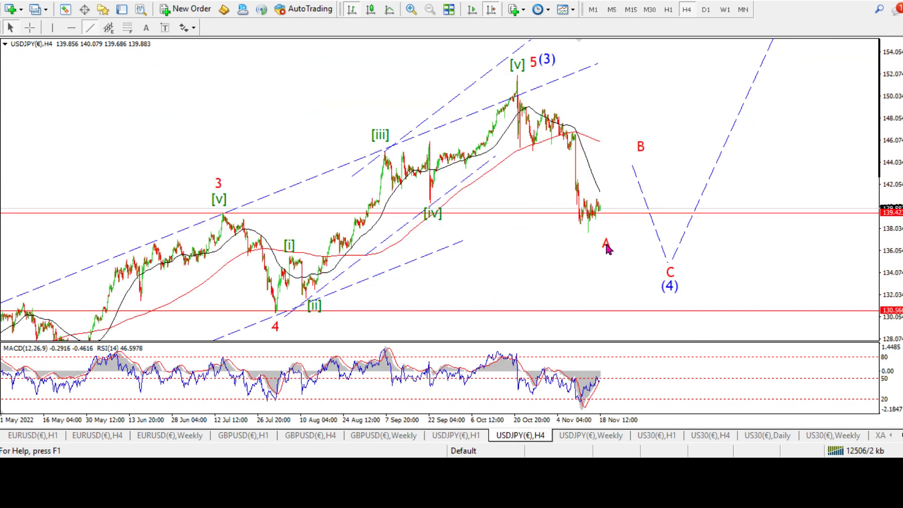
left_click_drag(603, 235, 587, 238)
Shift the USDJPY H4 projection ahead and lower by repositioning the C and (4) labels, the falling line's end and the rising dashed line
left_click_drag(666, 281, 709, 290)
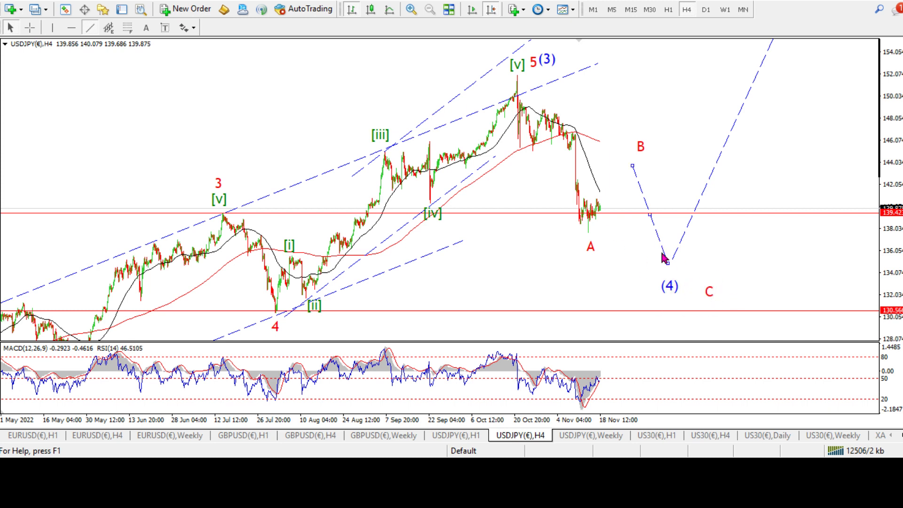
left_click_drag(668, 260, 701, 292)
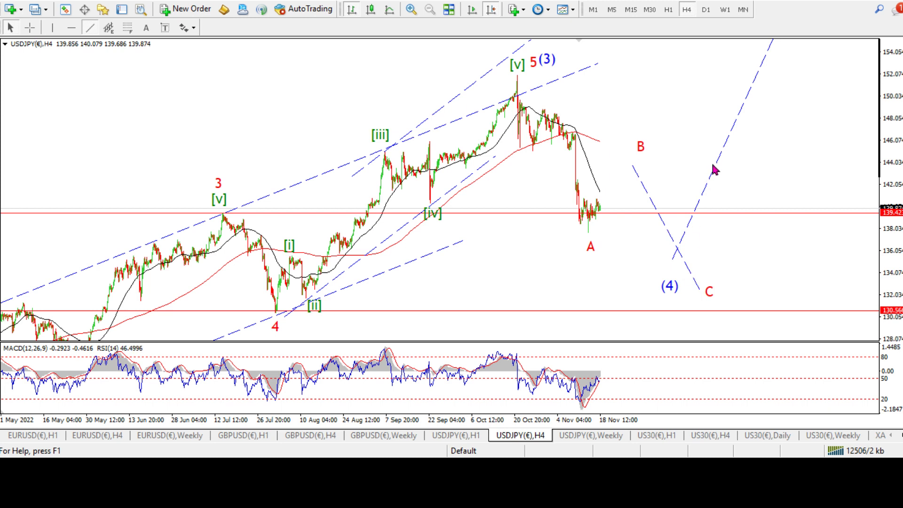
left_click_drag(729, 137, 779, 172)
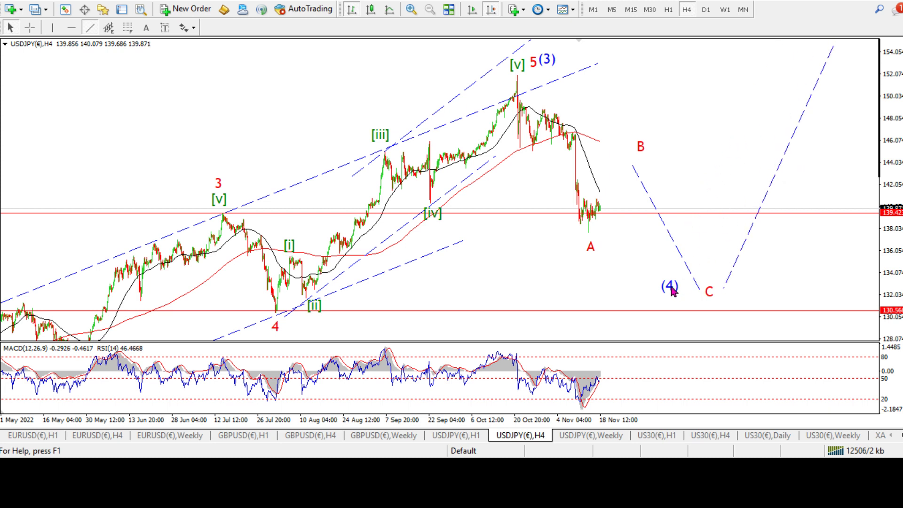
left_click_drag(670, 287, 729, 305)
left_click(681, 163)
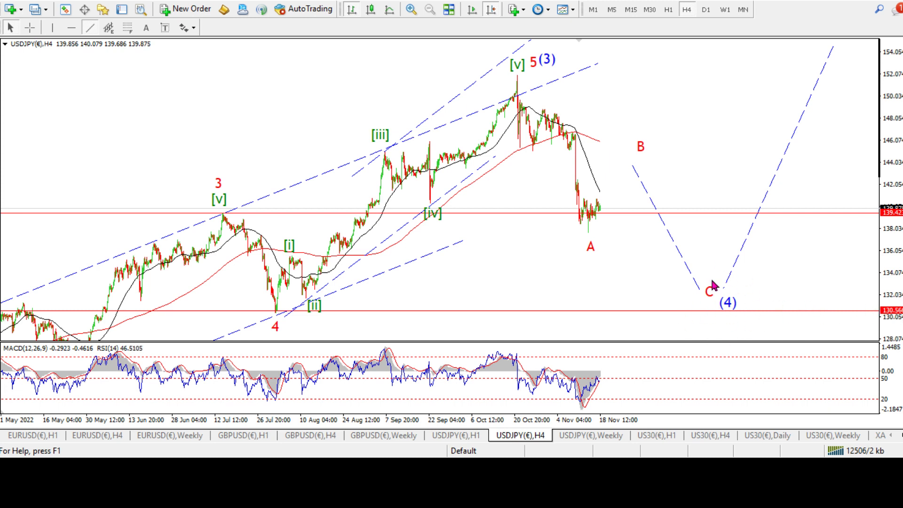
On the USDJPY H1 chart, delete the extra blue (b) label beneath the ii ? label
left_click(467, 438)
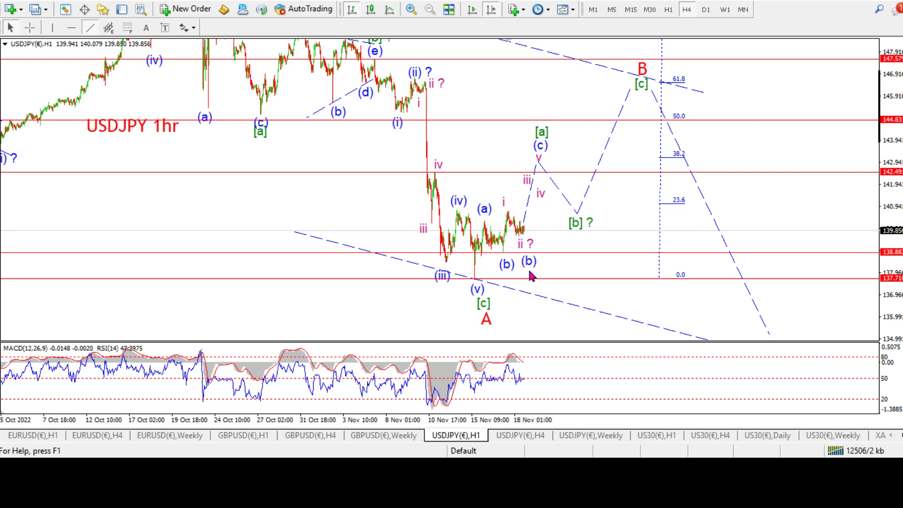
key("Delete")
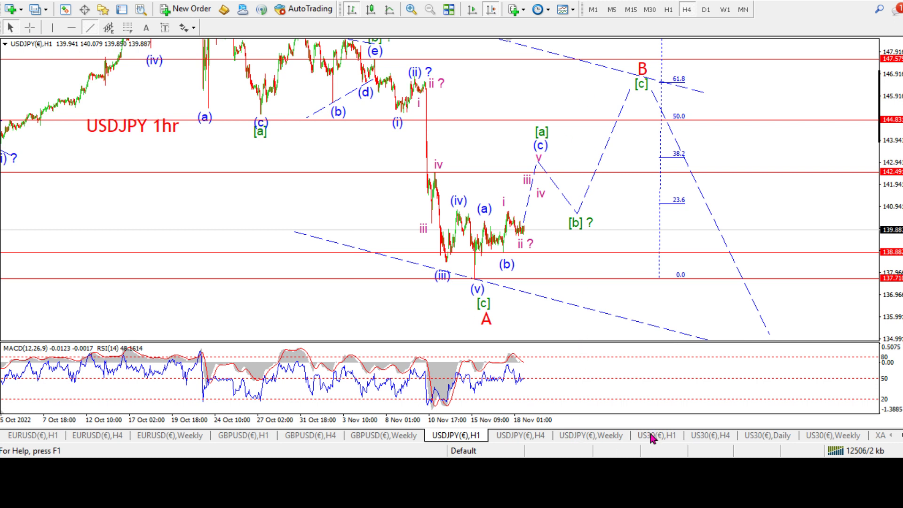
On the US30 H4 chart, move the (c) and [ii] labels to the top of the falling dashed line, and open the US30 H1 chart
left_click(710, 436)
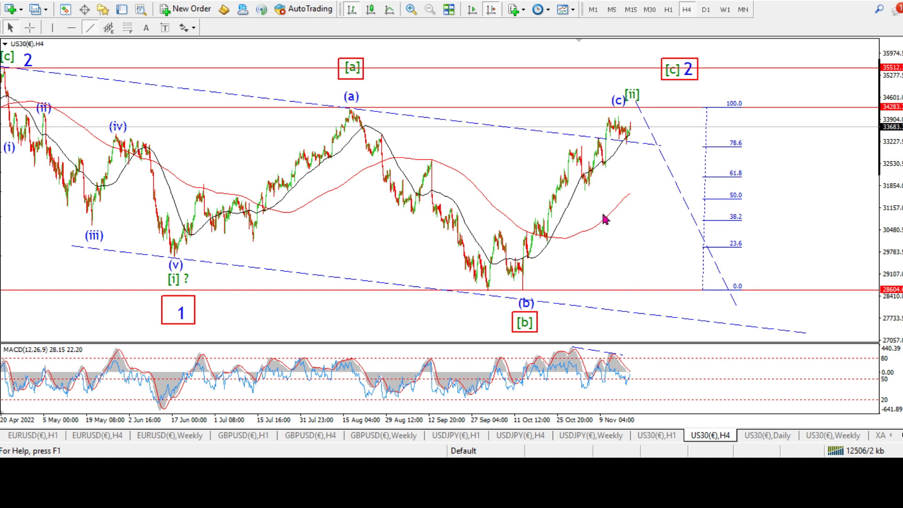
double_click(617, 100)
double_click(633, 96)
mouse_move(633, 96)
left_mouse_down()
mouse_move(658, 97)
mouse_move(641, 96)
mouse_move(649, 94)
left_mouse_up()
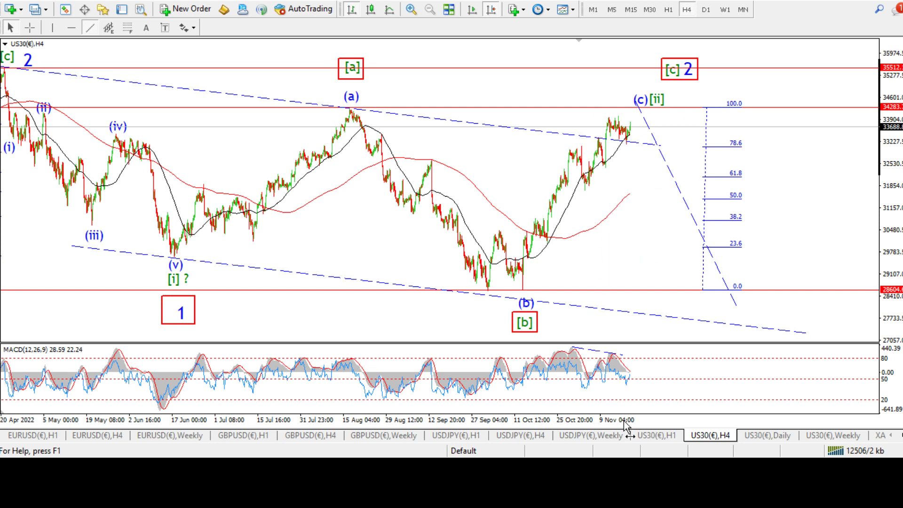
left_click(659, 435)
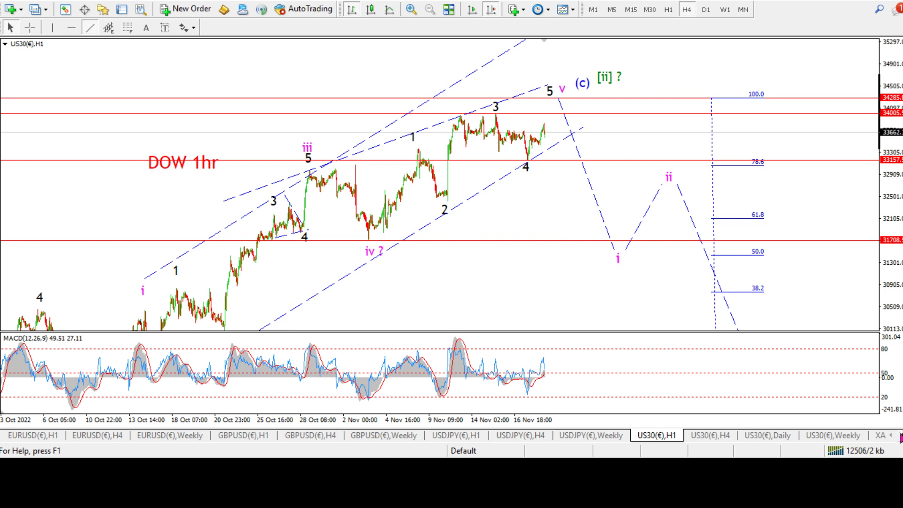
On the XAUUSD H4 chart, move the blue (i) label above the recent price high
left_click(900, 436)
left_click(900, 436)
left_click(900, 435)
left_click(900, 436)
left_click(900, 436)
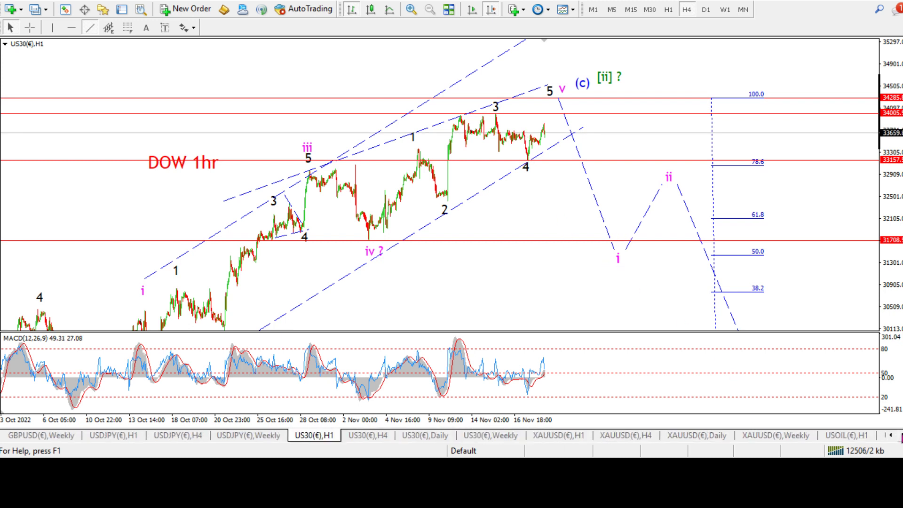
left_click(900, 436)
left_click(900, 435)
left_click(900, 436)
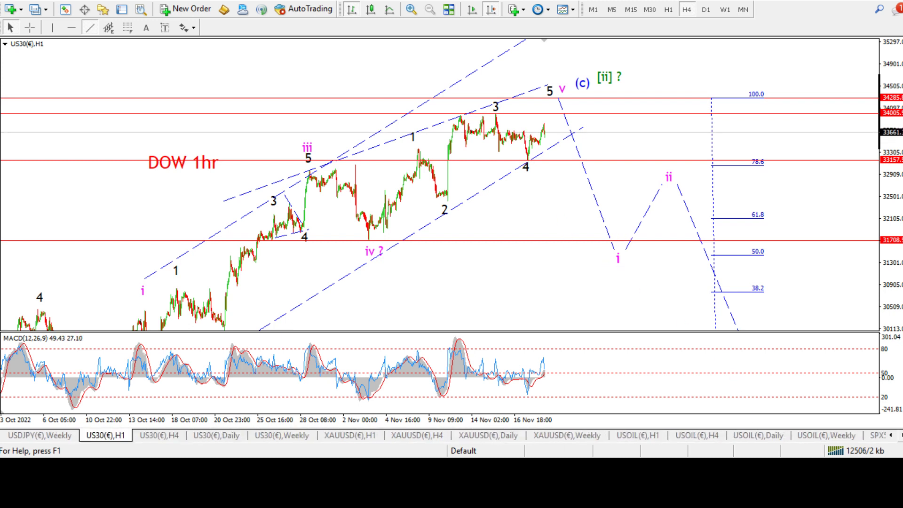
left_click(411, 438)
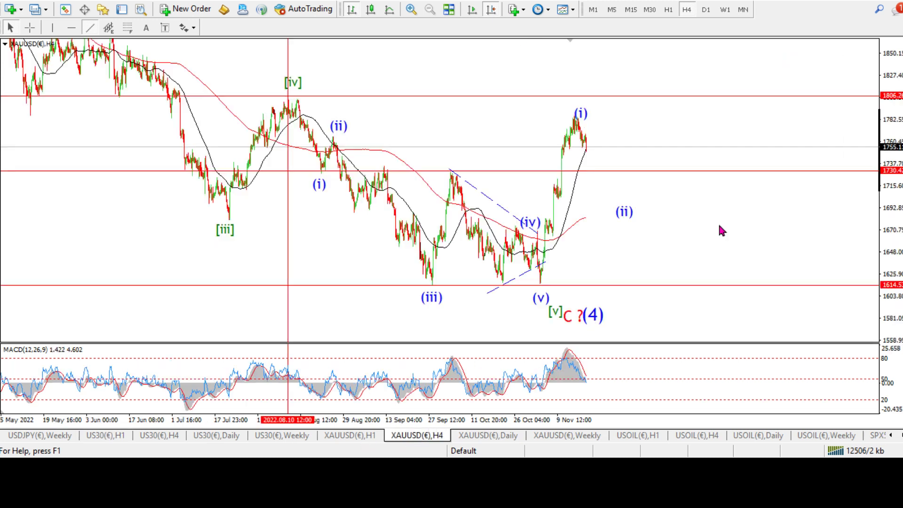
double_click(582, 120)
mouse_move(582, 120)
left_mouse_down()
mouse_move(578, 94)
mouse_move(576, 103)
left_mouse_up()
left_click(576, 127)
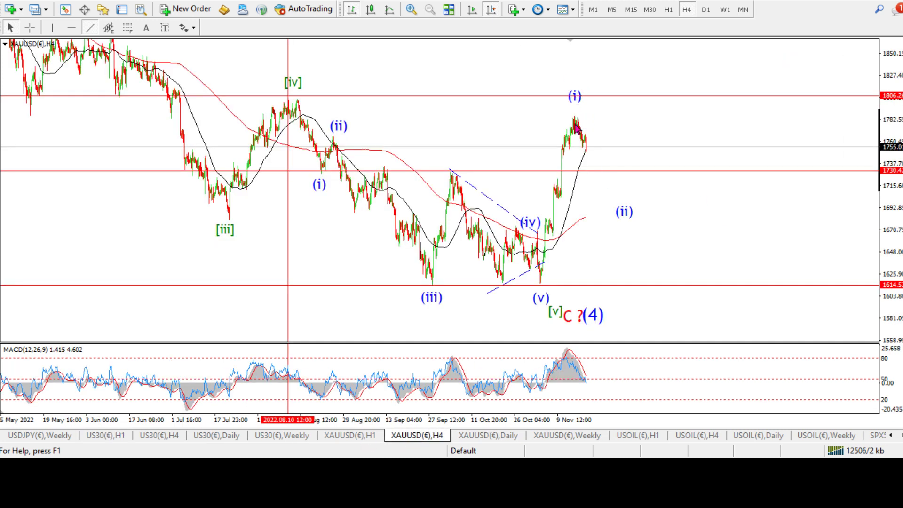
Examine the XAUUSD H4 chart with the crosshair around the projected (ii) label and the rise from the (v) low
scroll(636, 215, "down", 1)
middle_click(636, 215)
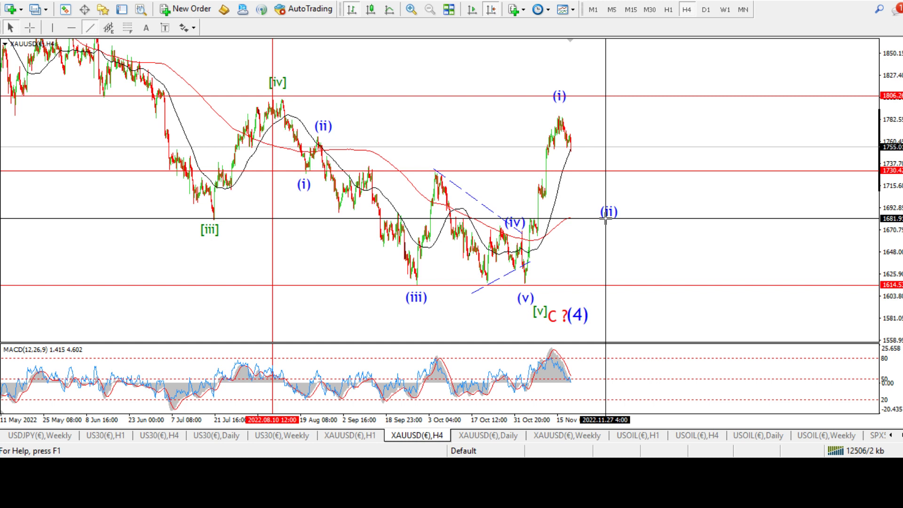
left_click(617, 249)
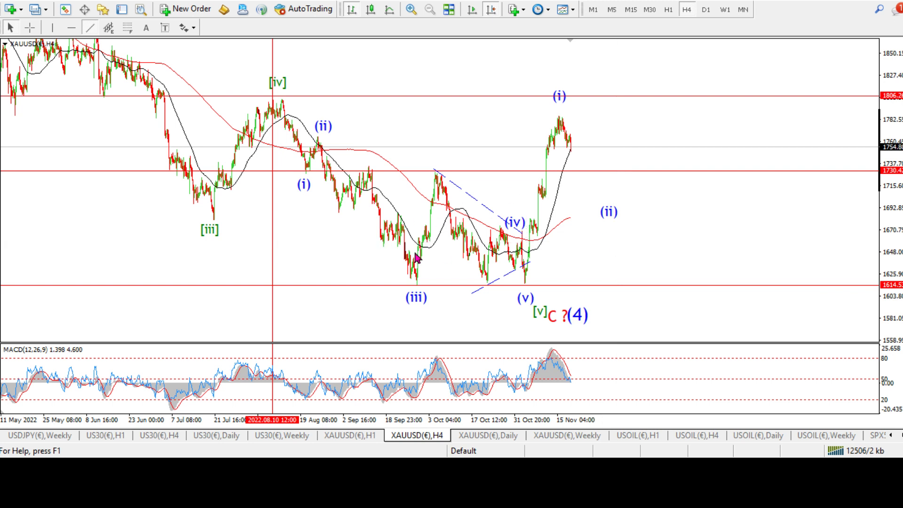
middle_click(519, 257)
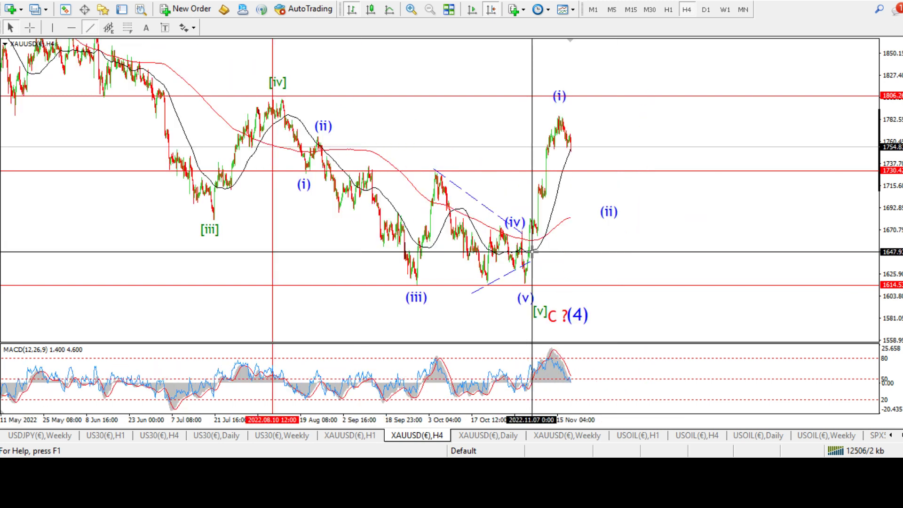
middle_click(494, 246)
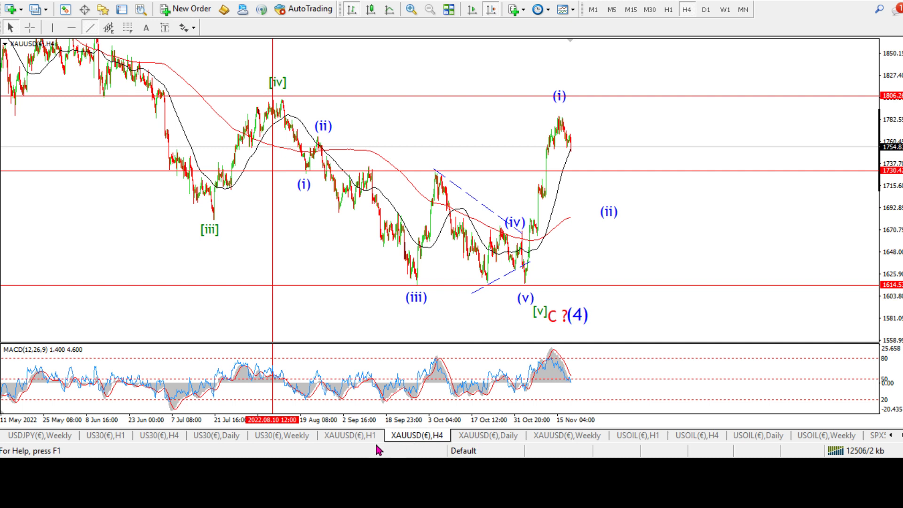
On the XAUUSD H1 chart, lower the horizontal line at the 50.0 Fibonacci level to the 61.8 level at about 1681.28
left_click(364, 437)
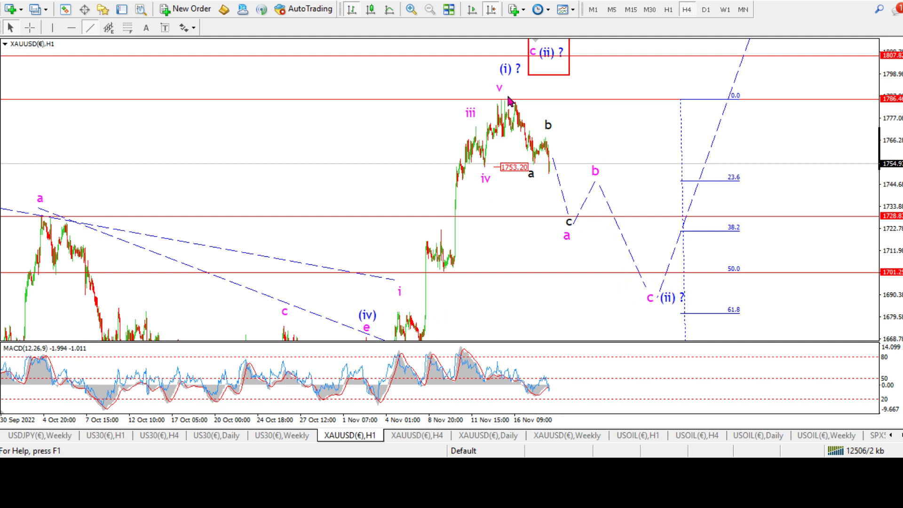
left_click_drag(659, 315, 605, 285)
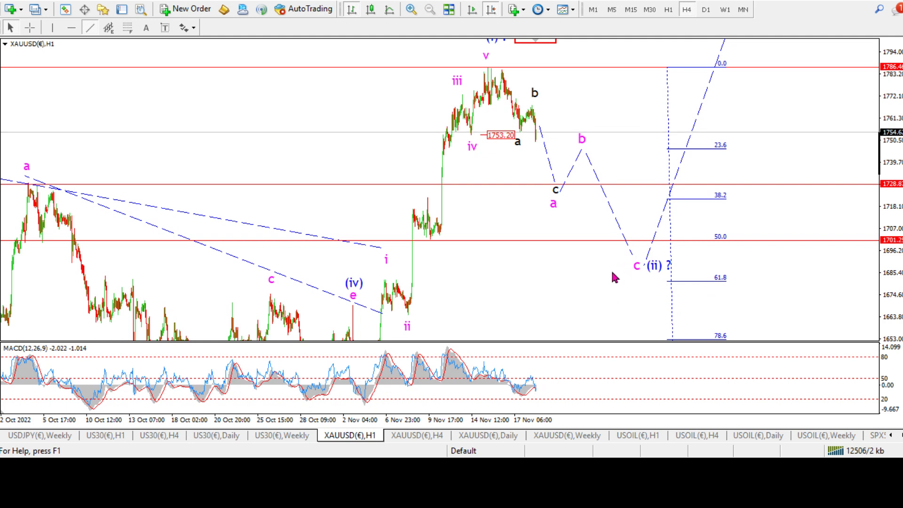
middle_click(612, 271)
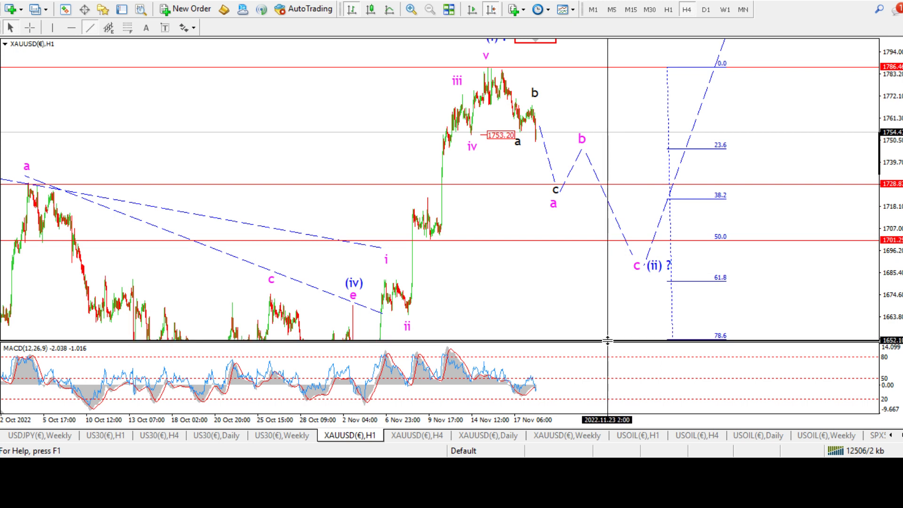
left_click_drag(610, 340, 570, 256)
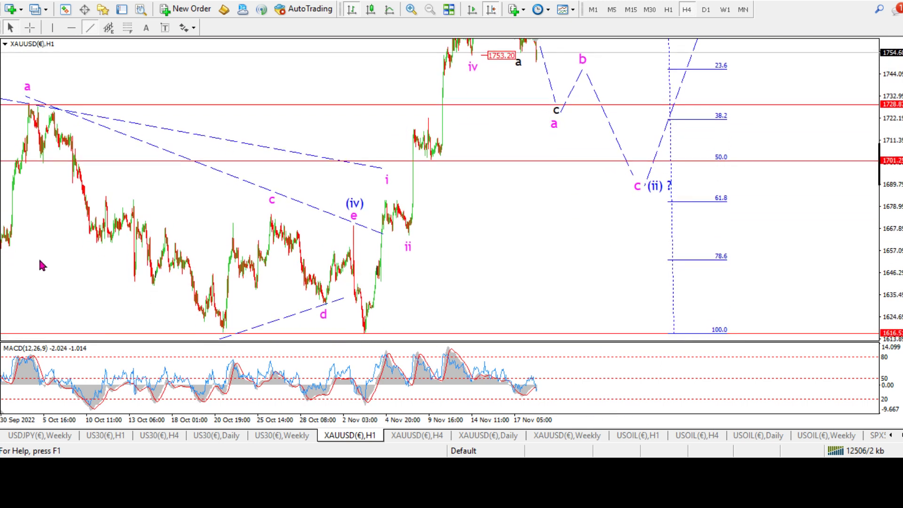
middle_click(668, 258)
key("Escape")
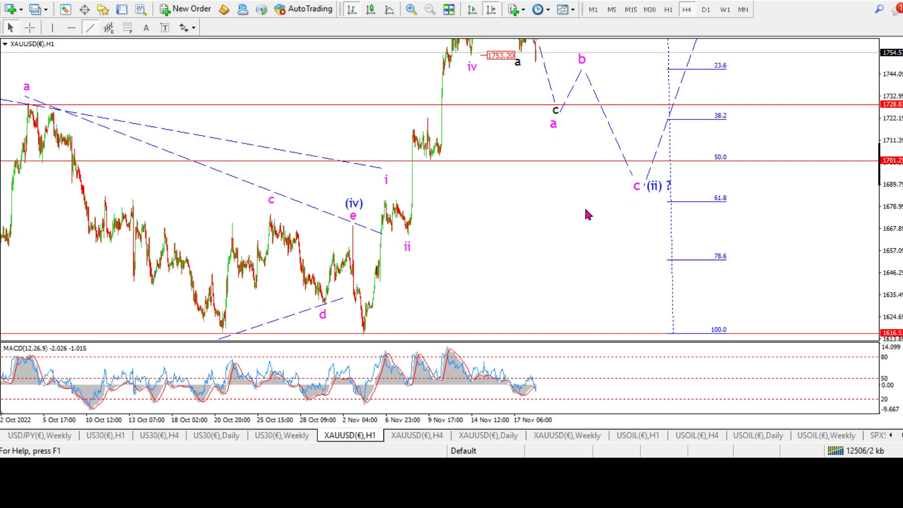
left_click_drag(578, 177, 559, 269)
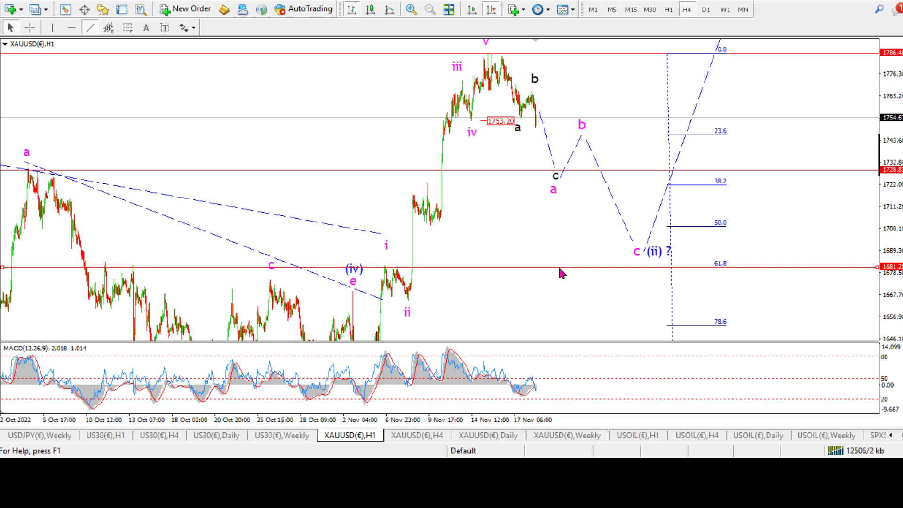
left_click_drag(762, 246, 747, 277)
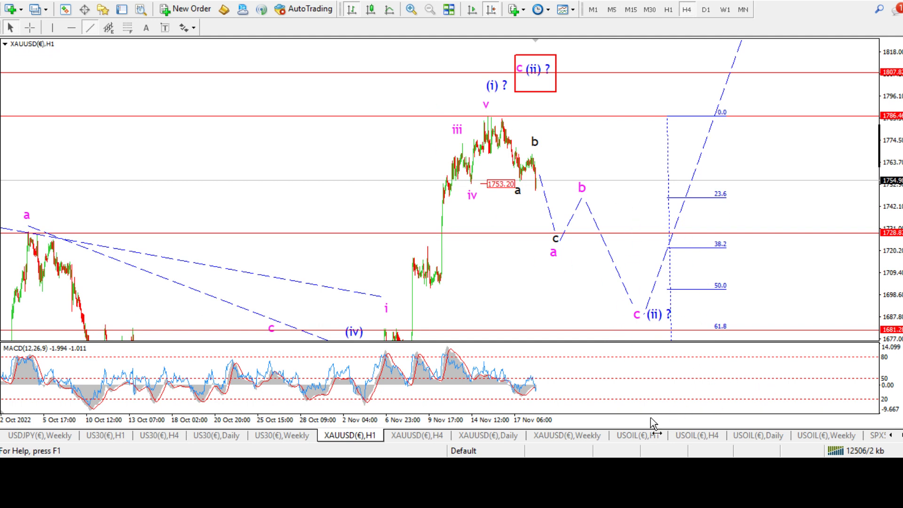
On the USOIL H4 chart, move the boxed 2 and [c] labels above the projected peak and lower the end of the upper falling dashed line
left_click(899, 436)
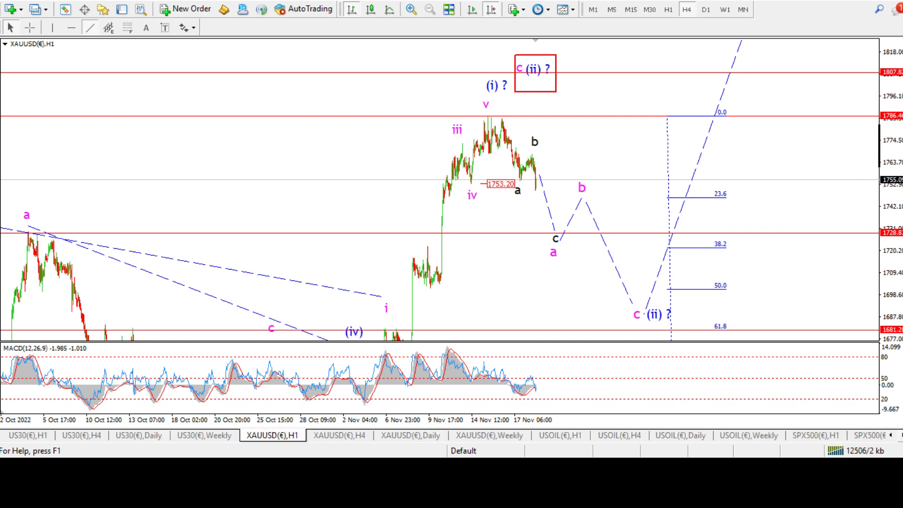
left_click(899, 435)
left_click(898, 436)
left_click(899, 436)
left_click(898, 435)
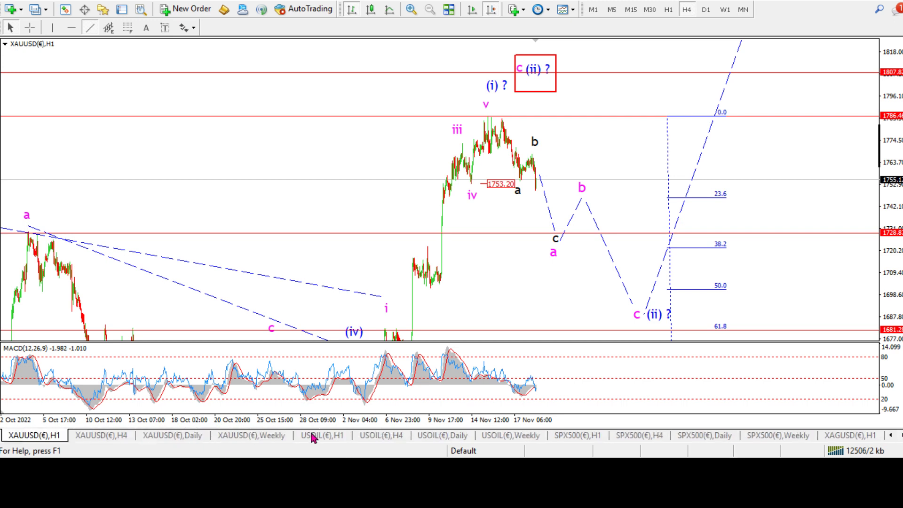
left_click(382, 438)
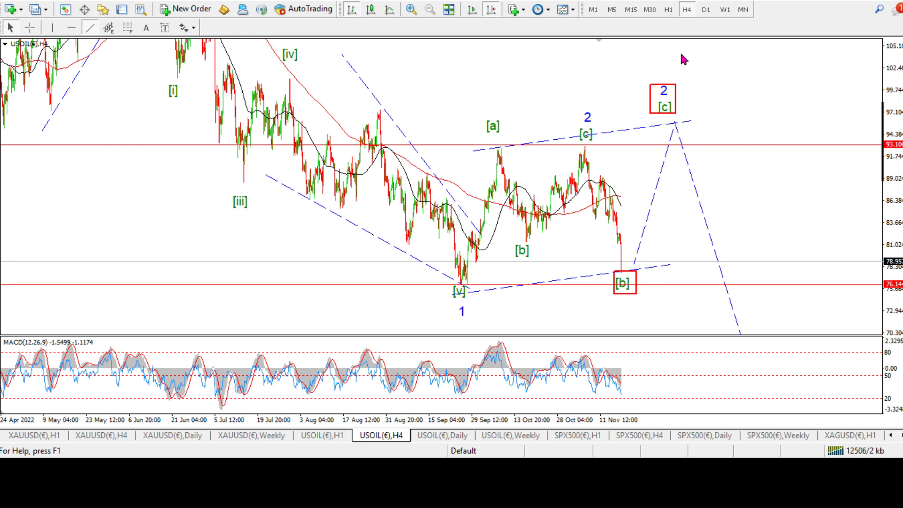
double_click(672, 109)
mouse_move(670, 109)
left_mouse_down()
mouse_move(680, 111)
mouse_move(679, 98)
left_mouse_up()
double_click(663, 99)
double_click(664, 90)
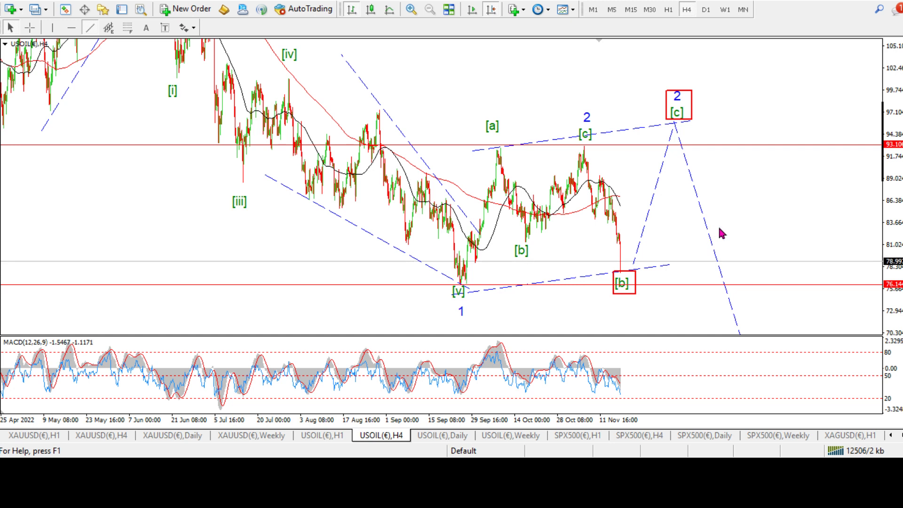
double_click(476, 227)
left_click_drag(480, 232, 482, 247)
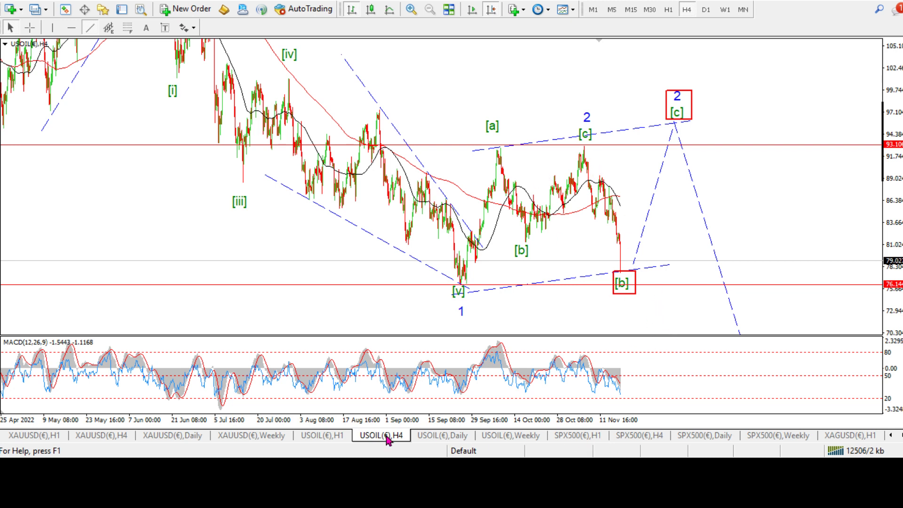
Open the USOIL H1 chart and examine the decline from the (ii) label through to the projected (v) [i] low
left_click(332, 436)
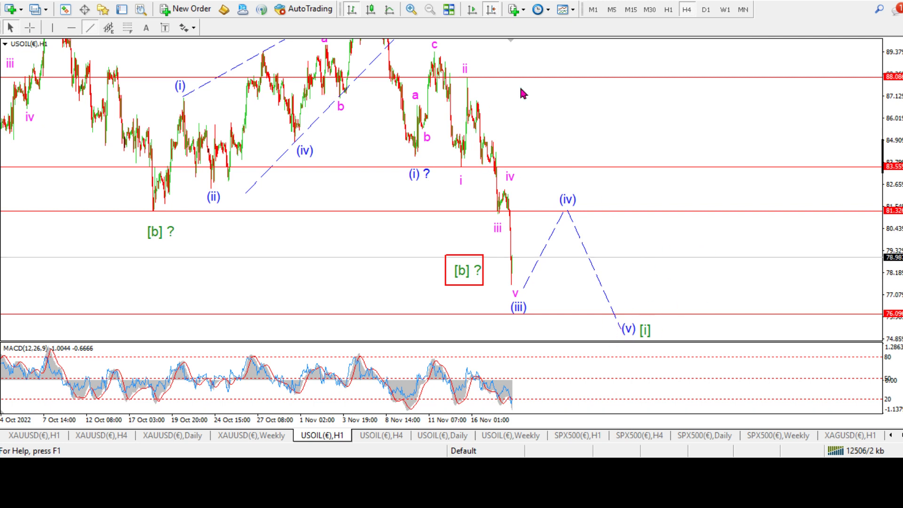
left_click_drag(897, 96, 899, 207)
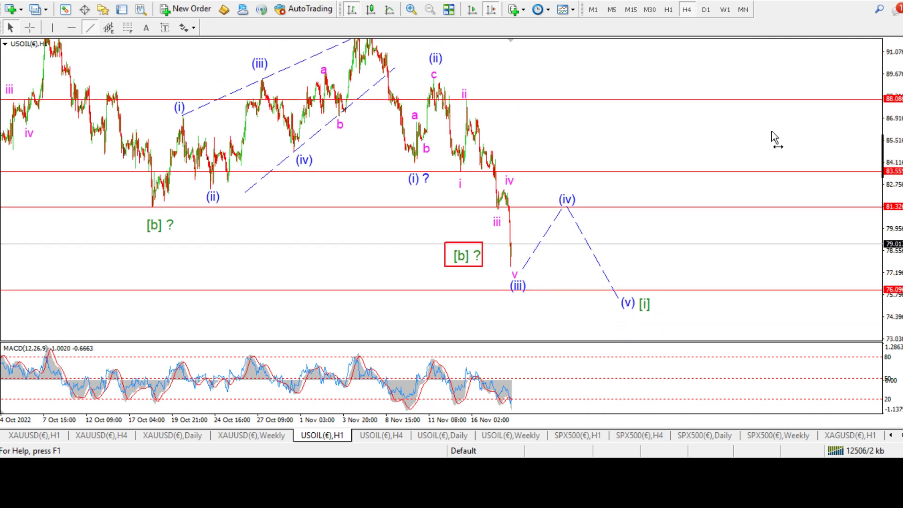
left_click_drag(772, 137, 772, 155)
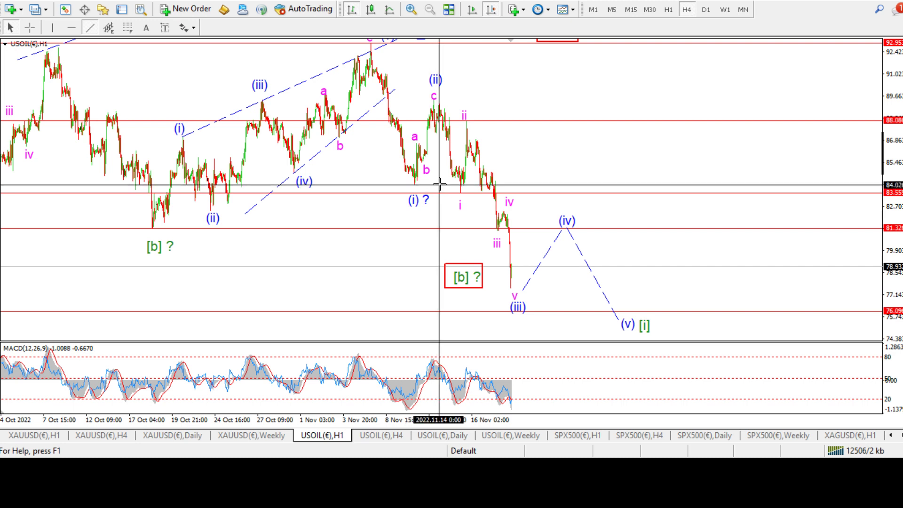
middle_click(438, 210)
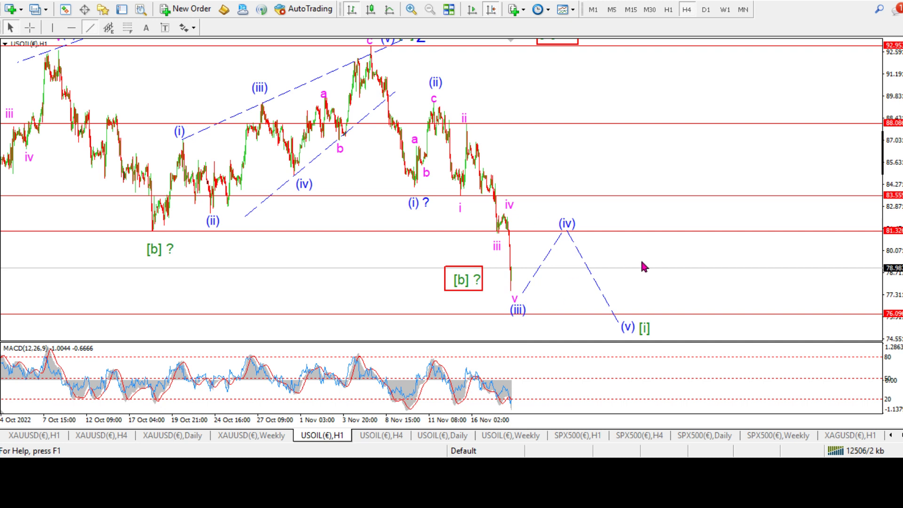
On the SPX500 H4 chart, start the falling dashed line at the latest price and move the (ii) label above the recent high
left_click(626, 437)
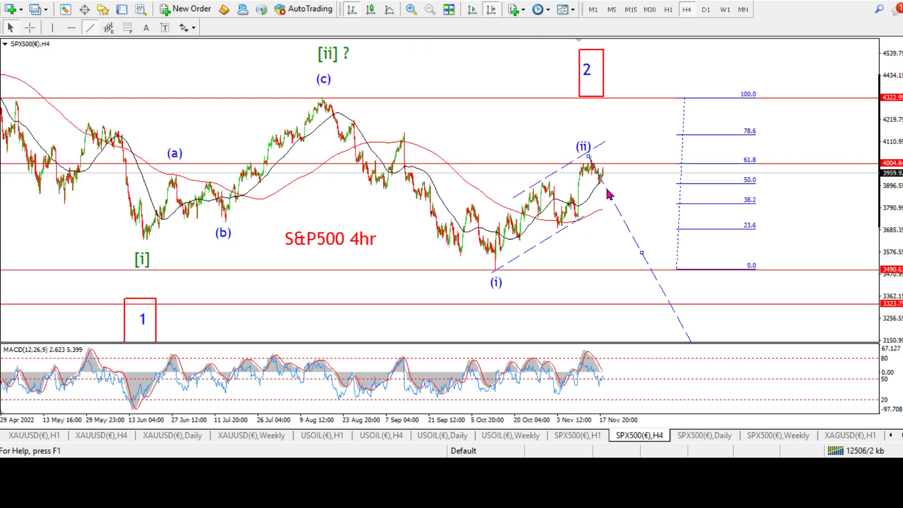
left_click_drag(609, 189, 608, 170)
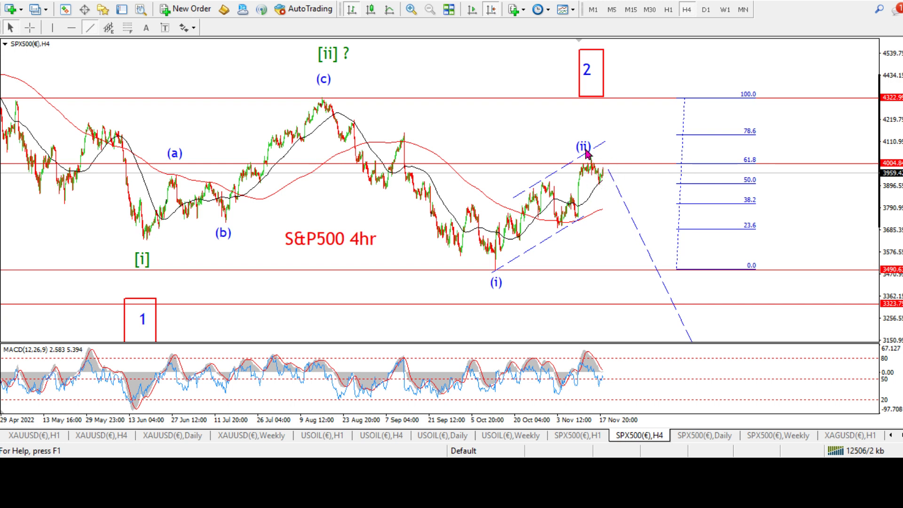
left_click_drag(584, 144, 594, 136)
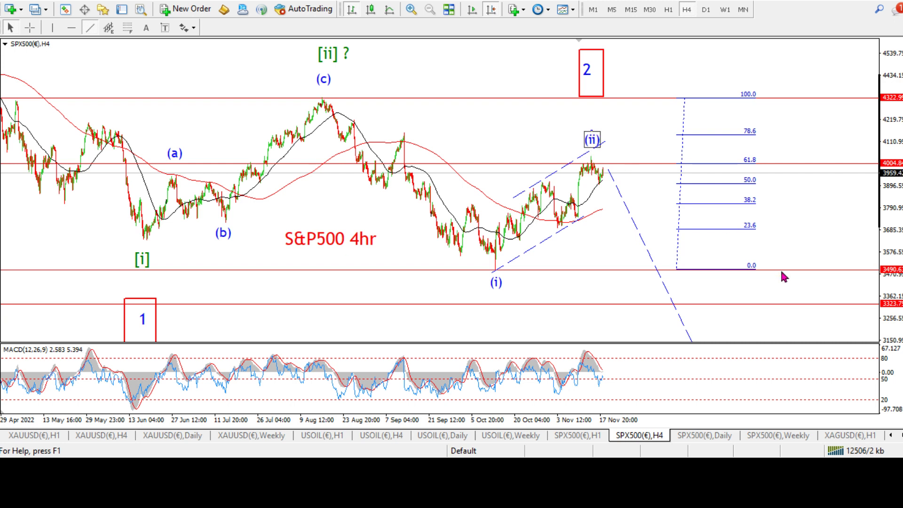
left_click(598, 151)
On the SPX500 H1 chart, copy the black 2 label beside the falling dashed line as 3, and lower the 3742.48 horizontal line to about 3693.94
left_click(577, 437)
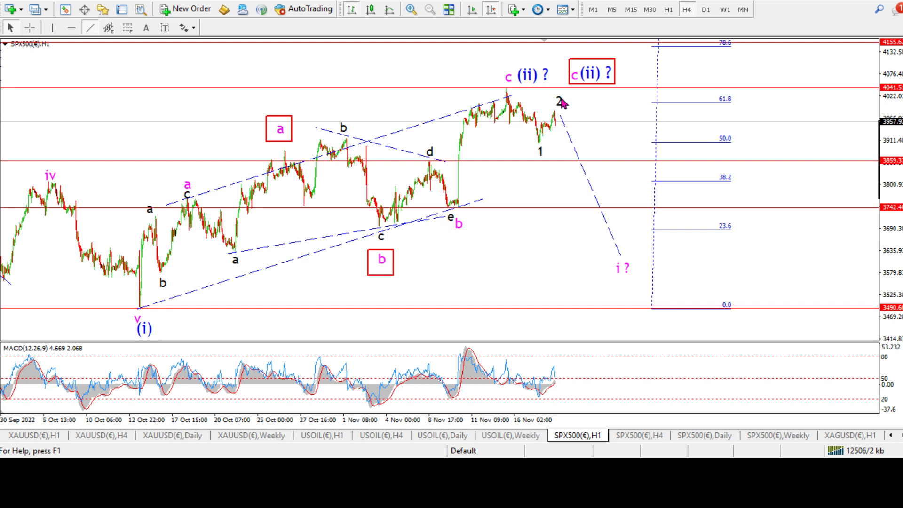
left_click_drag(559, 101, 588, 210)
right_click(587, 210)
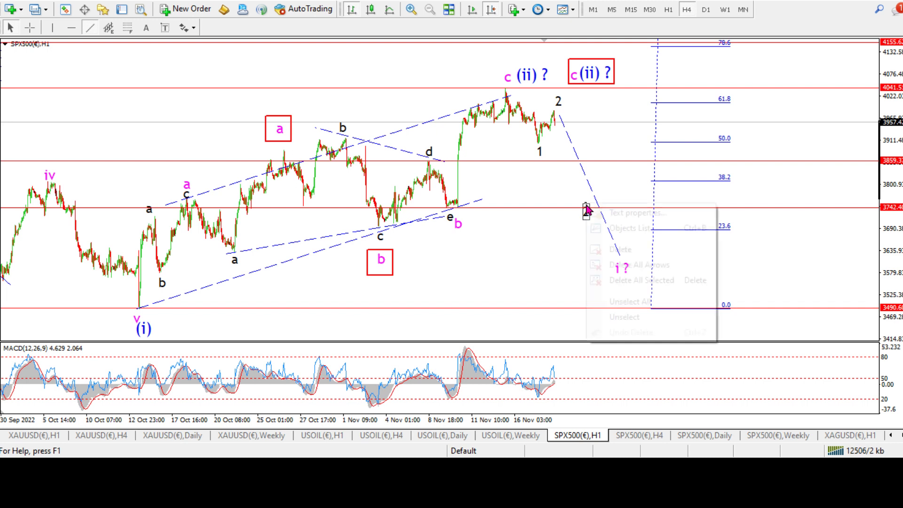
left_click(619, 209)
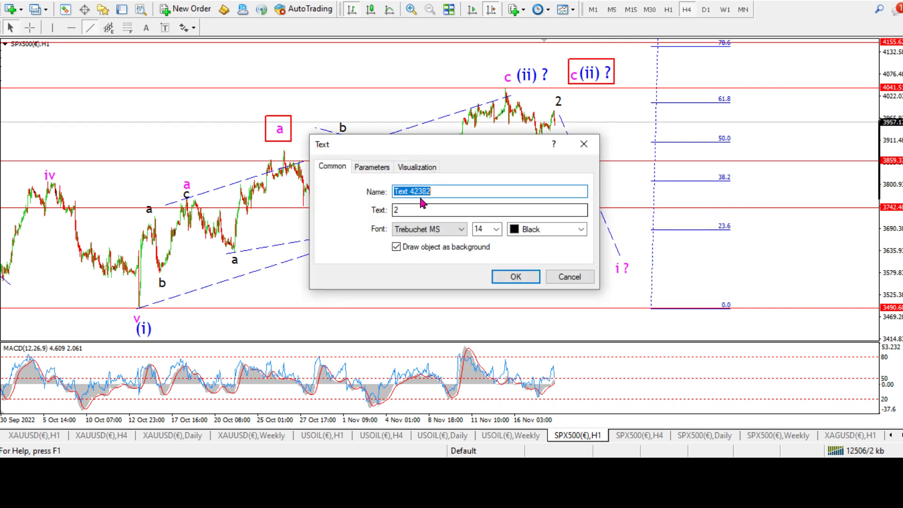
double_click(428, 210)
type("3")
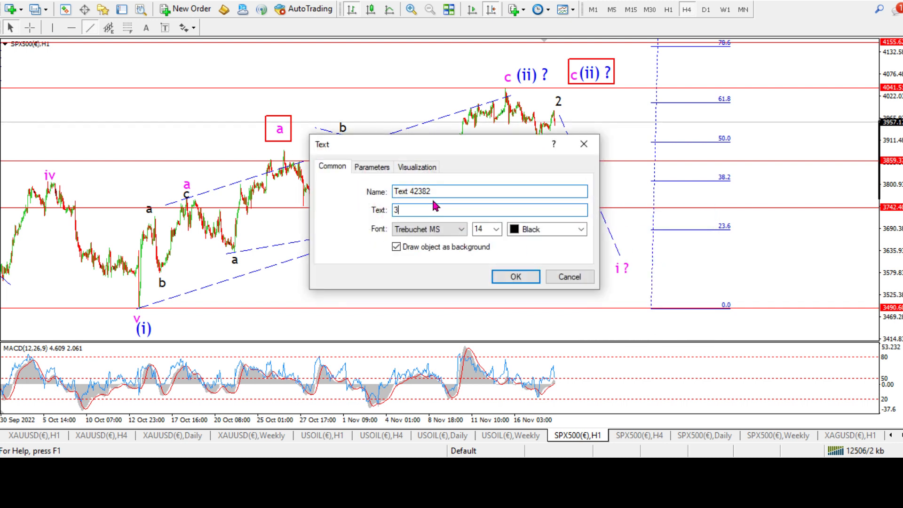
key("Return")
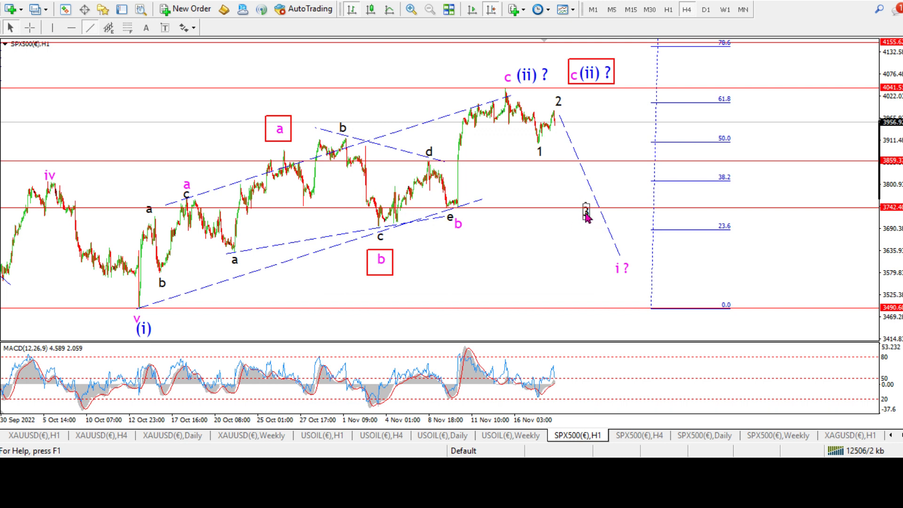
left_click(568, 217)
left_click_drag(529, 206, 516, 228)
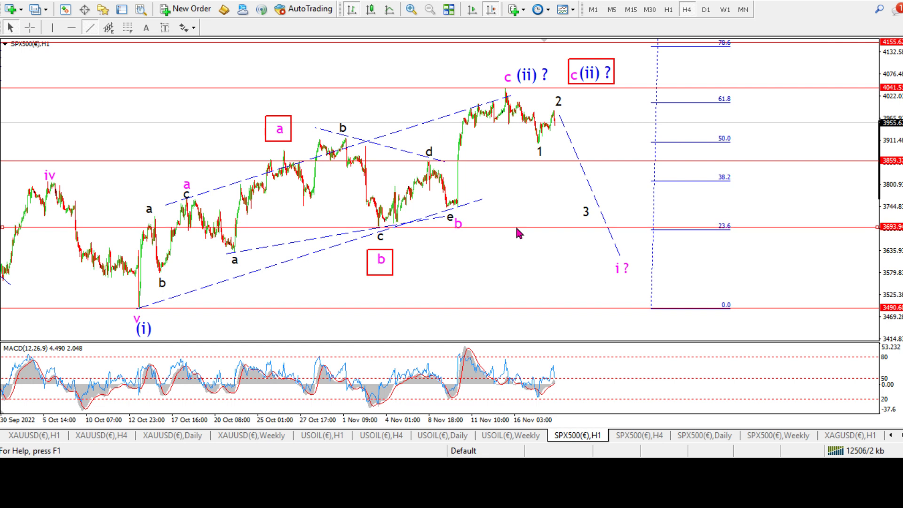
left_click(518, 232)
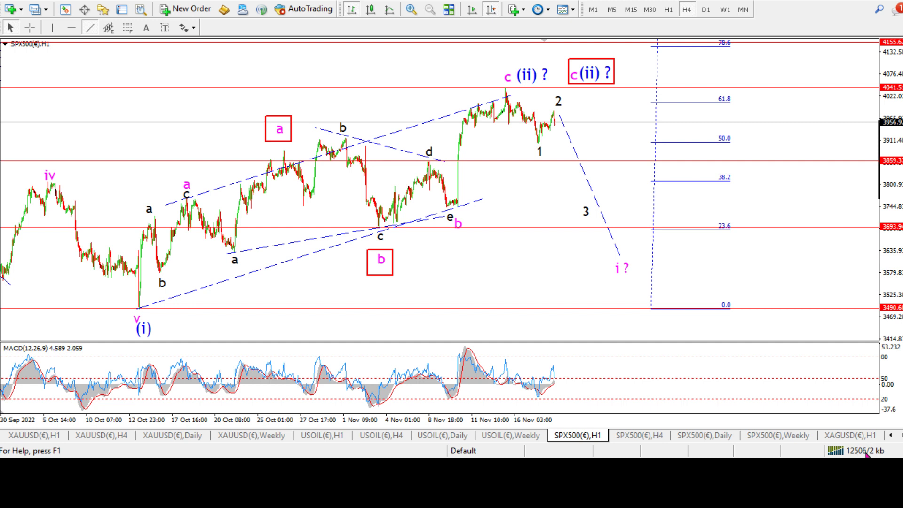
On the XAGUSD H4 chart, shift the steep falling dashed projection line ahead in time so it starts at the latest price
left_click(899, 436)
left_click(900, 436)
left_click(899, 435)
left_click(899, 435)
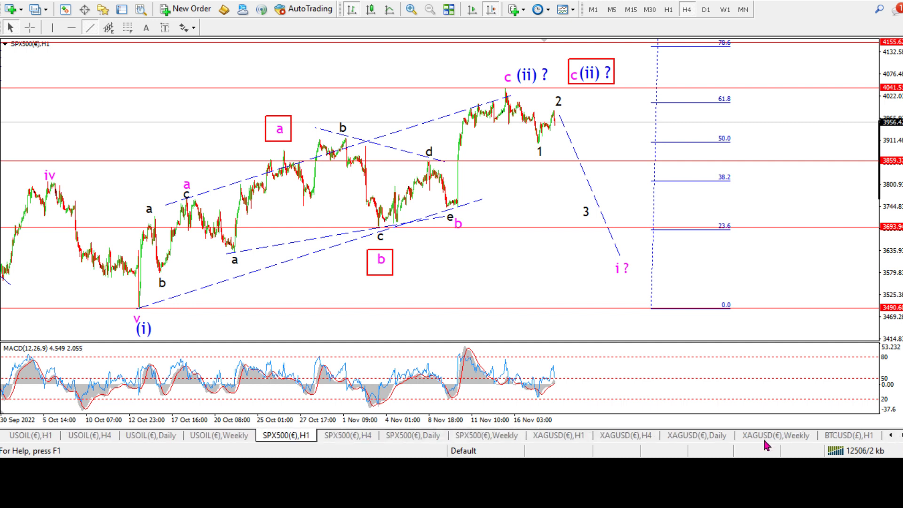
left_click(626, 437)
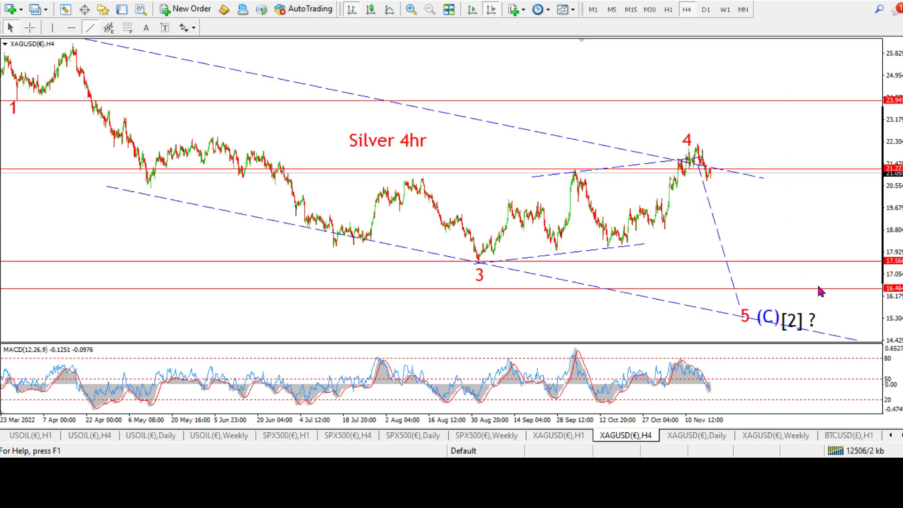
double_click(724, 234)
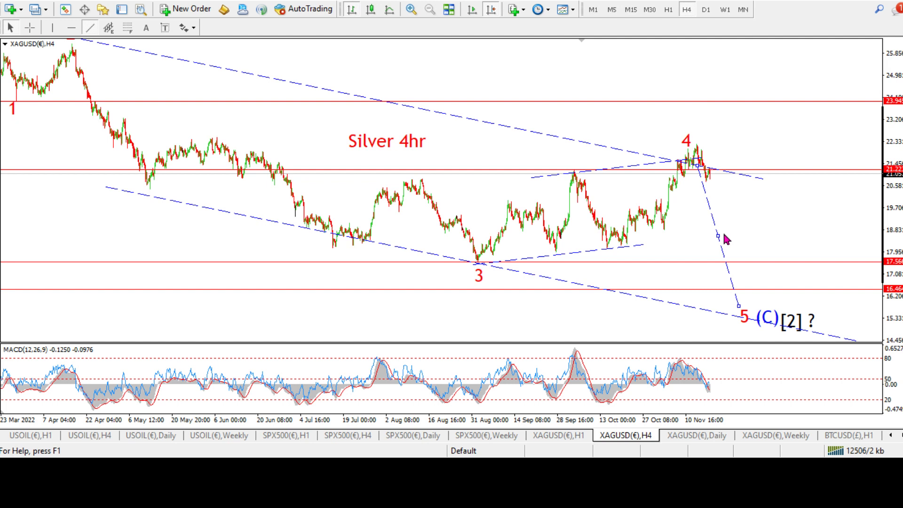
left_click_drag(726, 239, 740, 243)
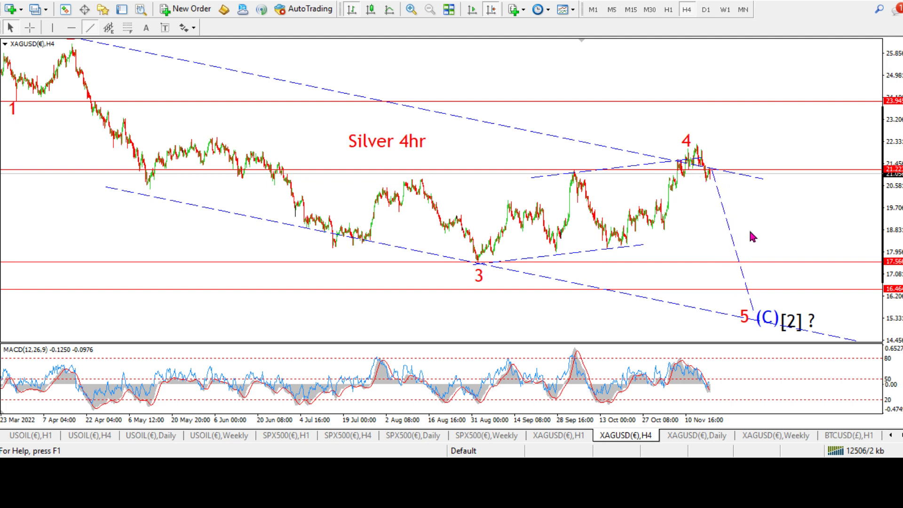
left_click_drag(687, 146, 554, 148)
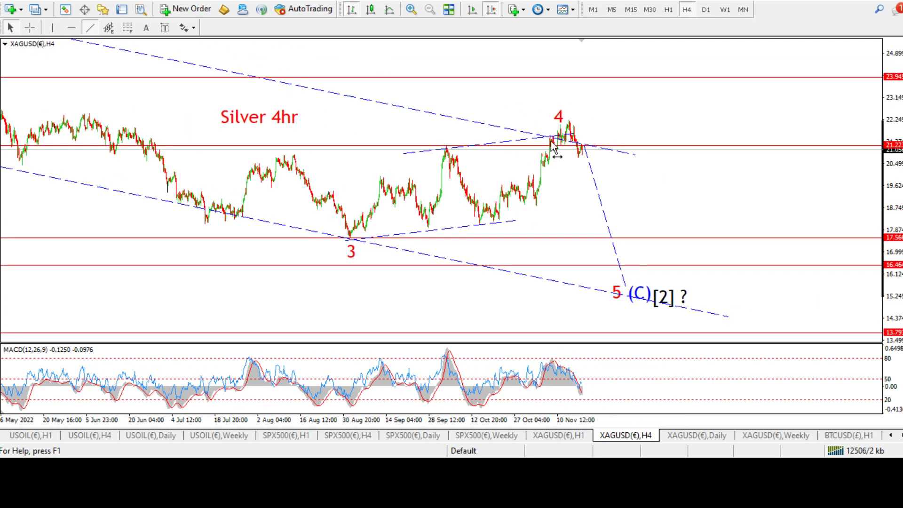
Move the red 4 label above the recent high and refit the dashed channel lines to that high and the wave 3 low
double_click(559, 109)
left_click_drag(559, 108, 570, 102)
left_click(728, 121)
left_click_drag(635, 155, 677, 139)
left_click_drag(43, 180, 44, 187)
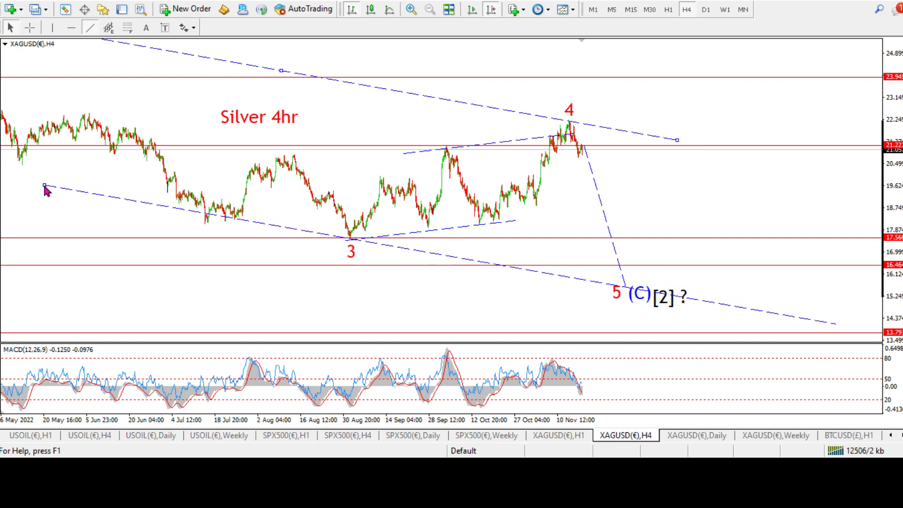
left_click(612, 300)
Open the XAGUSD Daily chart and examine the alternative (C) [2] low, including the area above and below current price
left_click(685, 439)
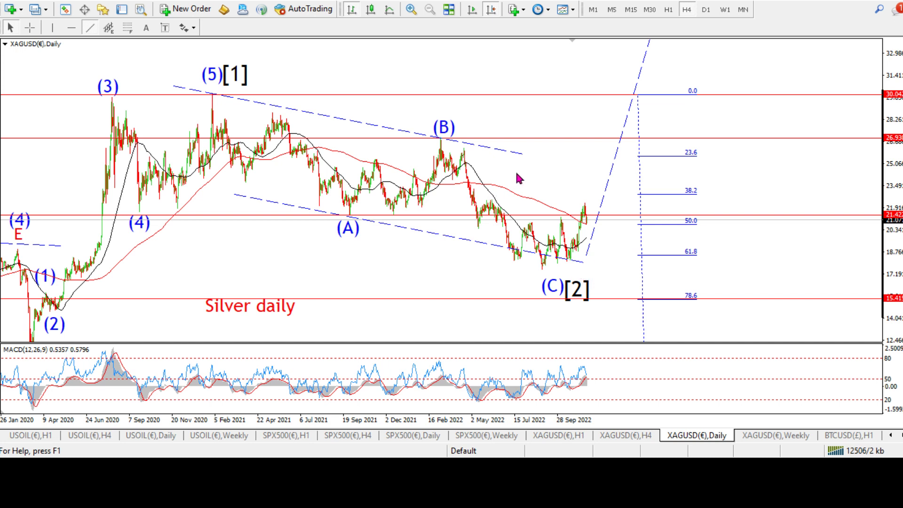
left_click_drag(732, 194, 713, 244)
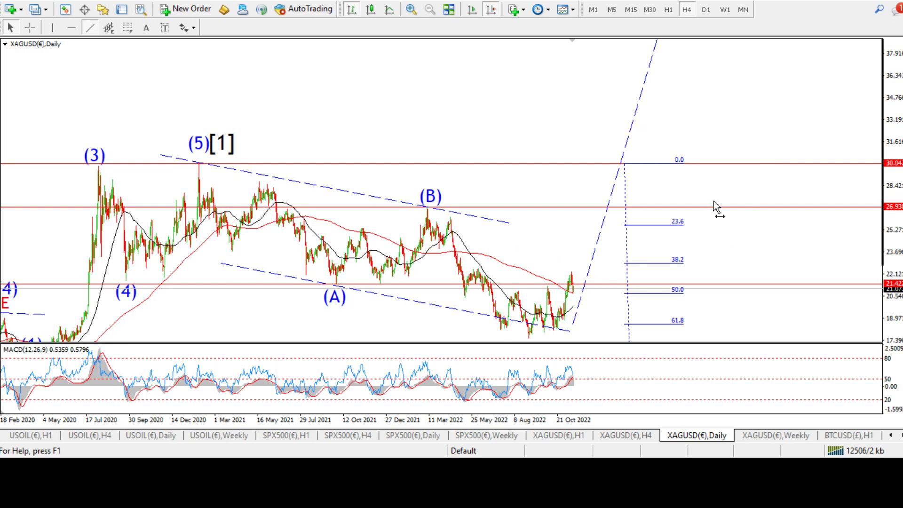
left_click_drag(714, 202, 698, 154)
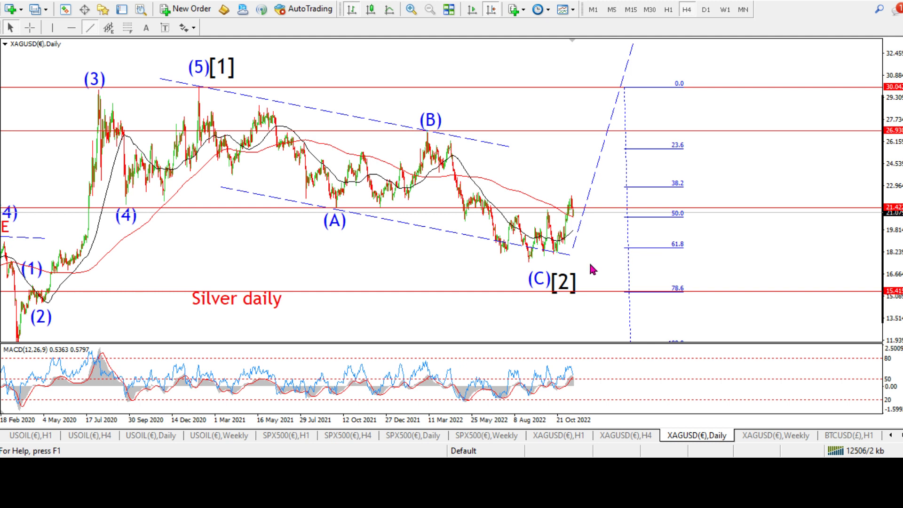
On the XAGUSD H1 chart, start the dashed line towards v (iii) at the latest price and reposition the projected (iv) label slightly
left_click(623, 436)
left_click(574, 436)
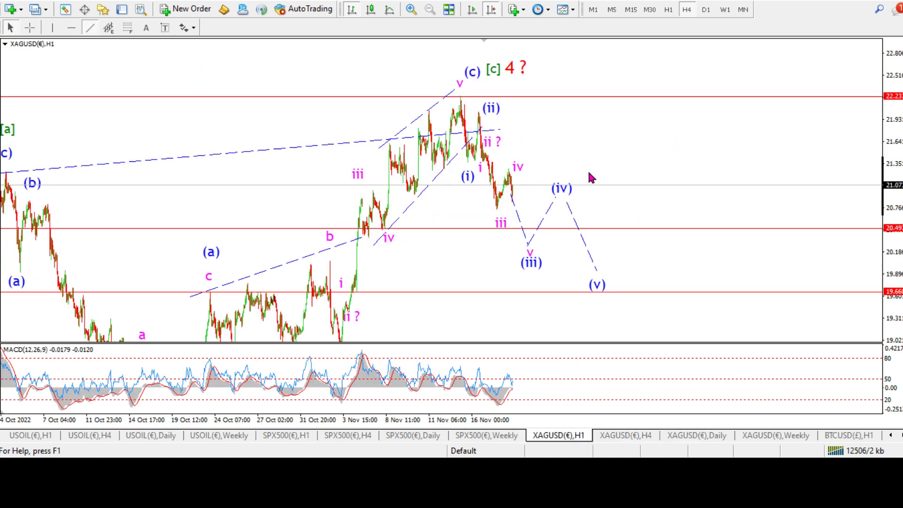
double_click(513, 197)
mouse_move(513, 197)
left_mouse_down()
mouse_move(520, 208)
mouse_move(516, 200)
left_mouse_up()
mouse_move(555, 180)
left_mouse_down()
mouse_move(519, 157)
mouse_move(565, 190)
mouse_move(565, 177)
left_mouse_up()
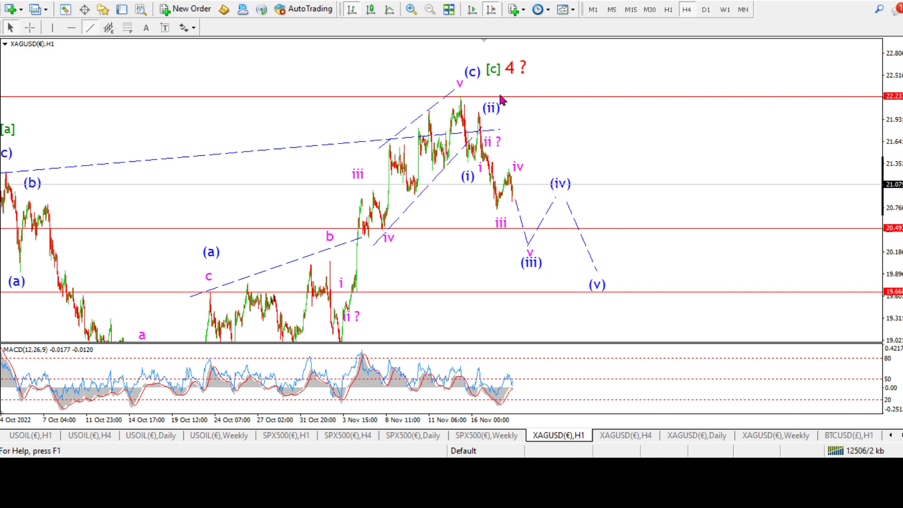
Copy the green [c] label beside the projected (v) label as [i], and lower the 20.49 horizontal line to about 20.47
left_click_drag(493, 69, 628, 273)
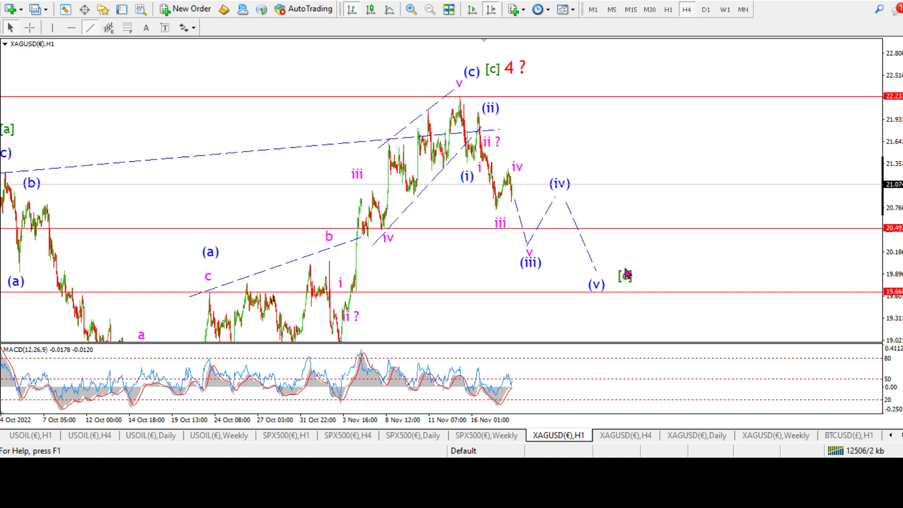
double_click(622, 278)
right_click(618, 279)
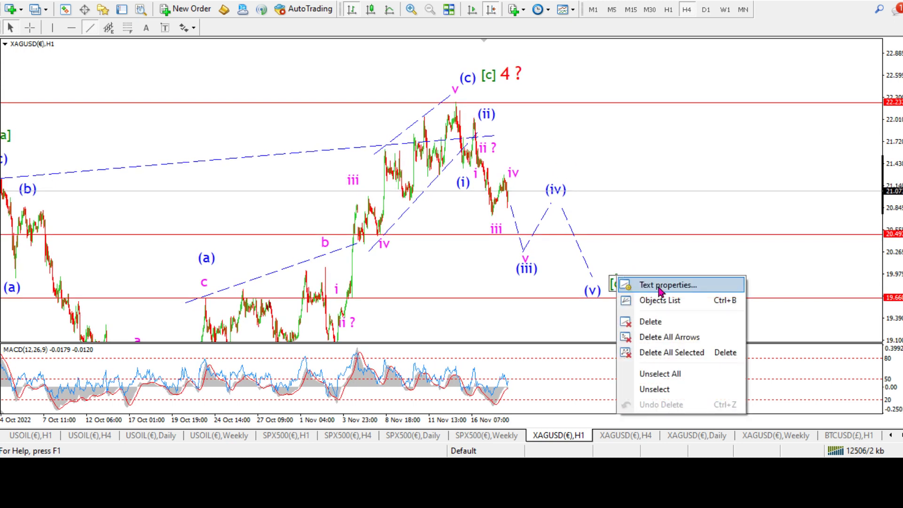
left_click(660, 288)
left_click(478, 208)
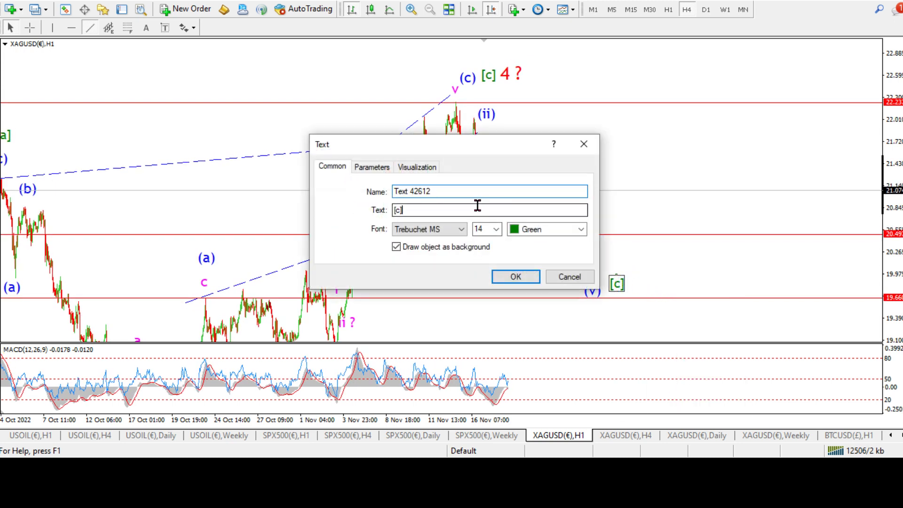
key("Return")
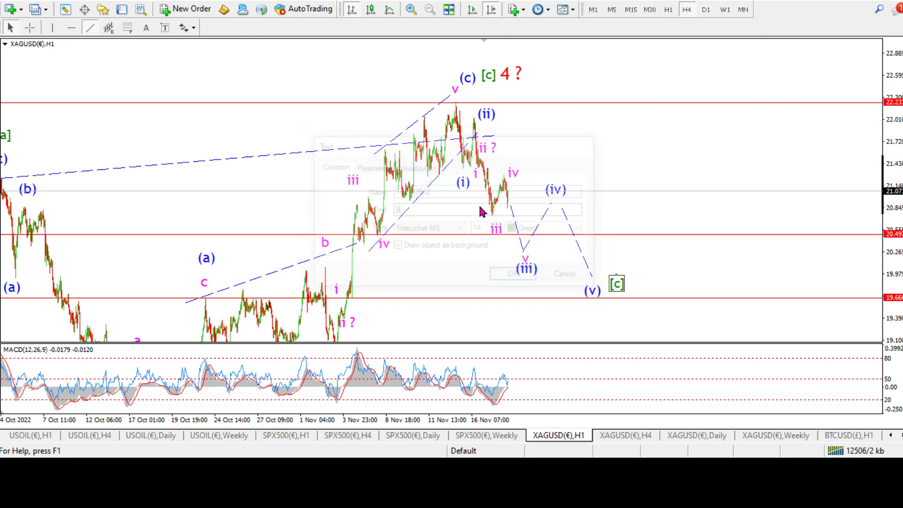
left_click_drag(614, 288, 607, 285)
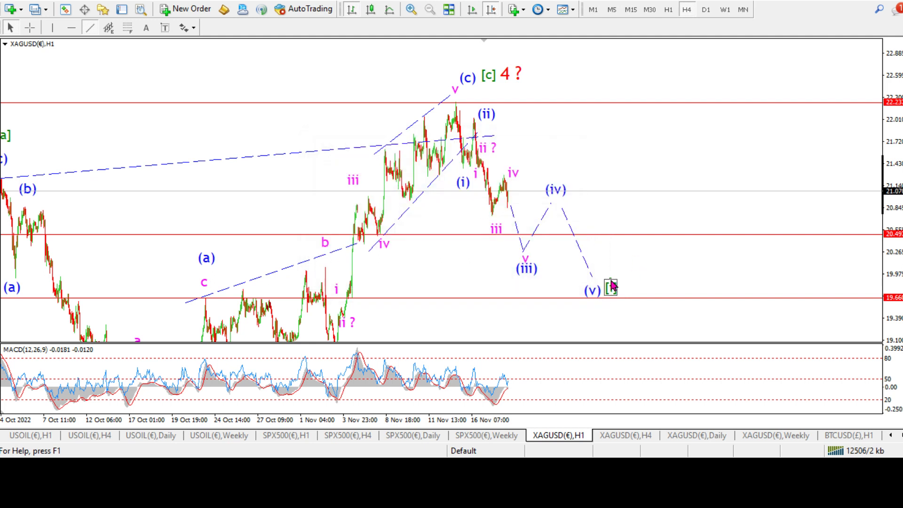
double_click(607, 285)
double_click(426, 235)
mouse_move(426, 235)
left_mouse_down()
mouse_move(429, 244)
mouse_move(435, 238)
left_mouse_up()
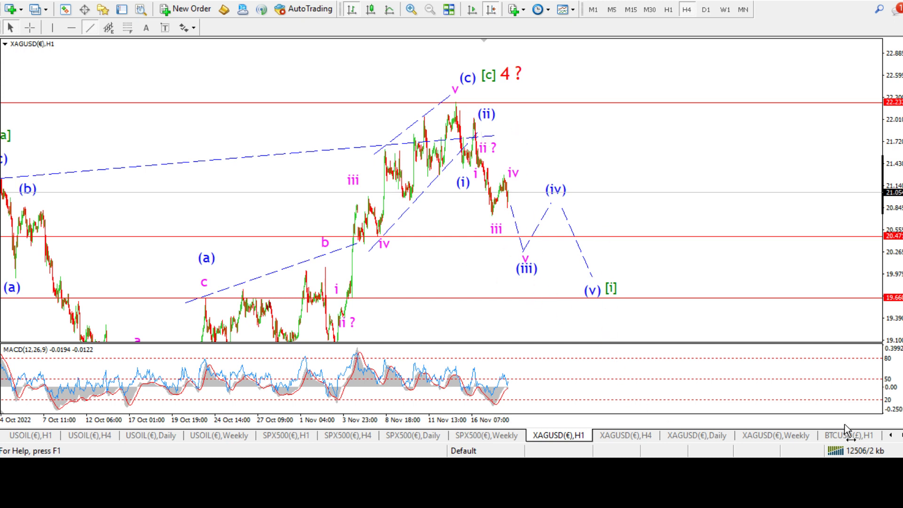
Open the BTCUSD H4 chart and examine the decline from the blue 2 label towards the projected 5 (5) [C] low
left_click(900, 435)
left_click(901, 435)
left_click(901, 435)
left_click(900, 436)
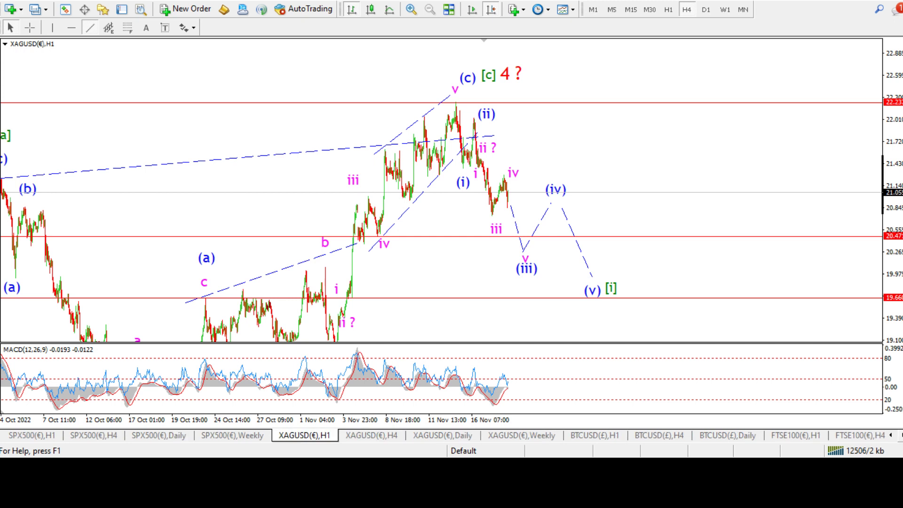
left_click(900, 435)
left_click(604, 435)
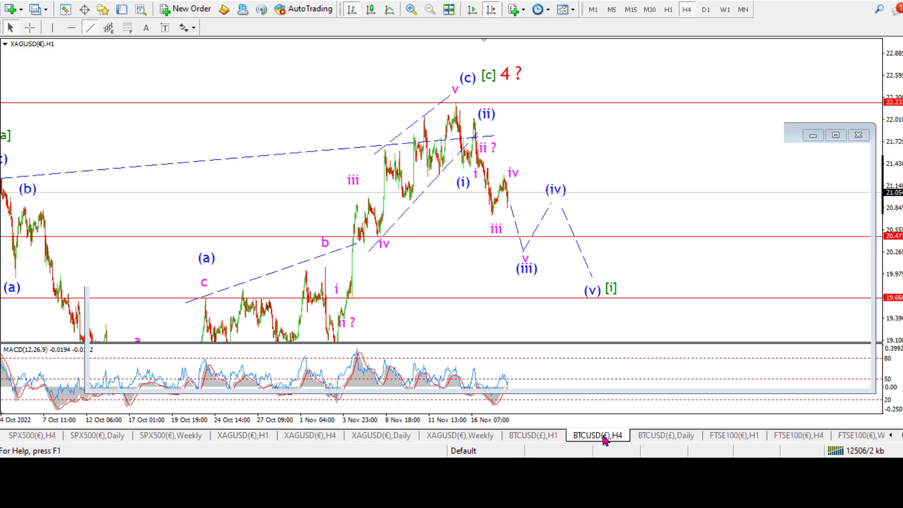
left_click_drag(679, 210, 579, 208)
left_click_drag(371, 202, 439, 202)
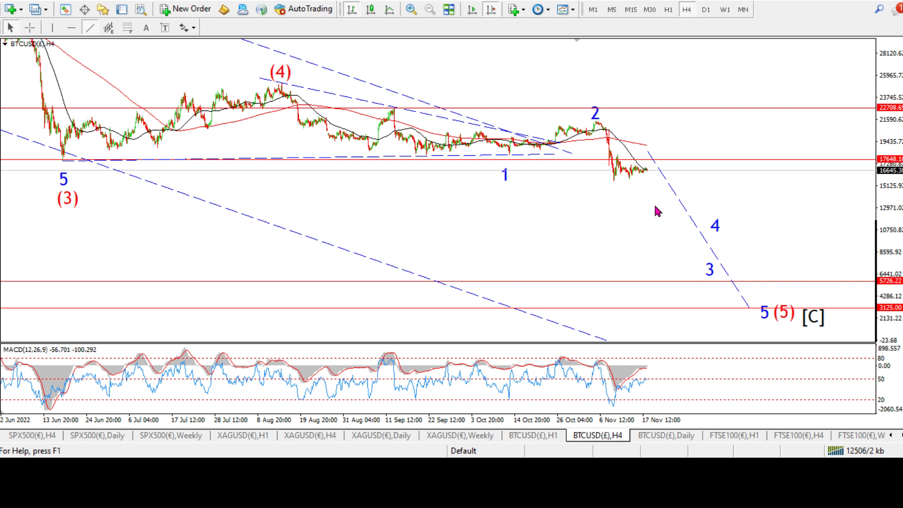
On the BTCUSD H1 chart, reposition the (b) label just beneath the recent lows at the triangle's lower line
left_click(551, 438)
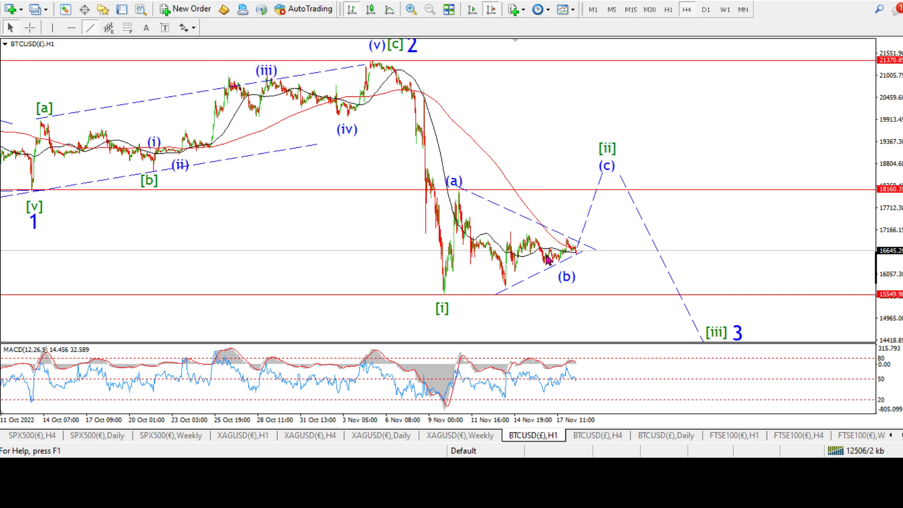
left_click_drag(573, 279, 585, 273)
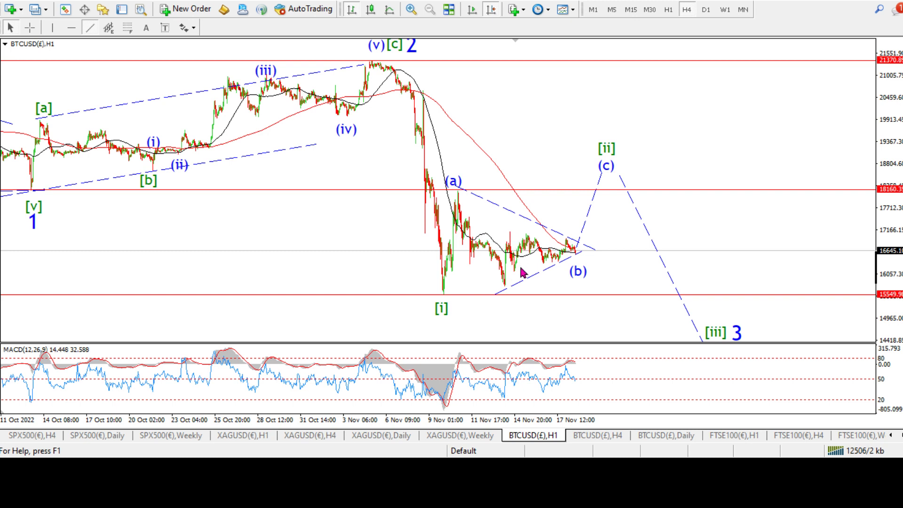
double_click(577, 272)
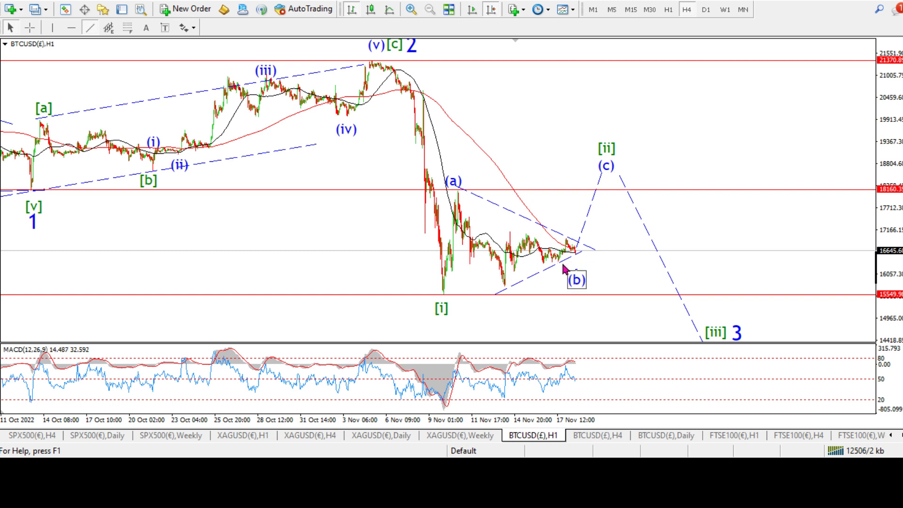
left_click_drag(577, 272, 559, 266)
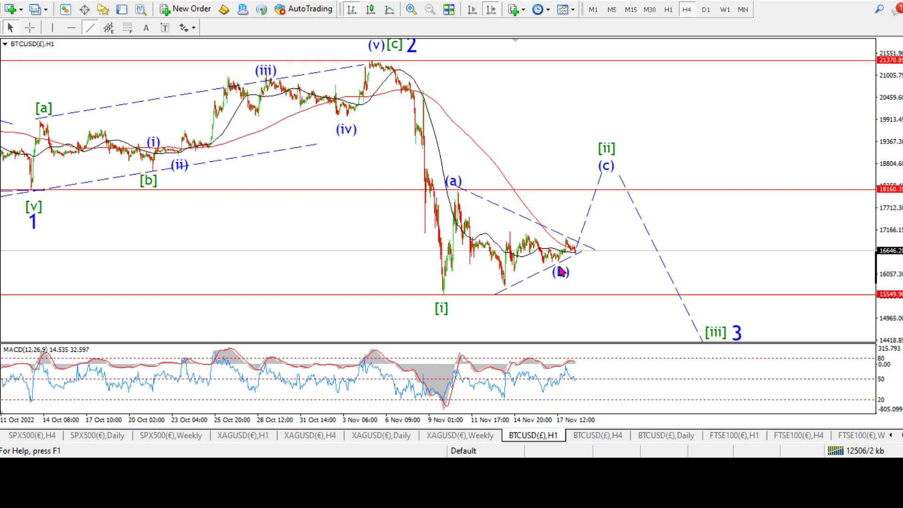
middle_click(568, 264)
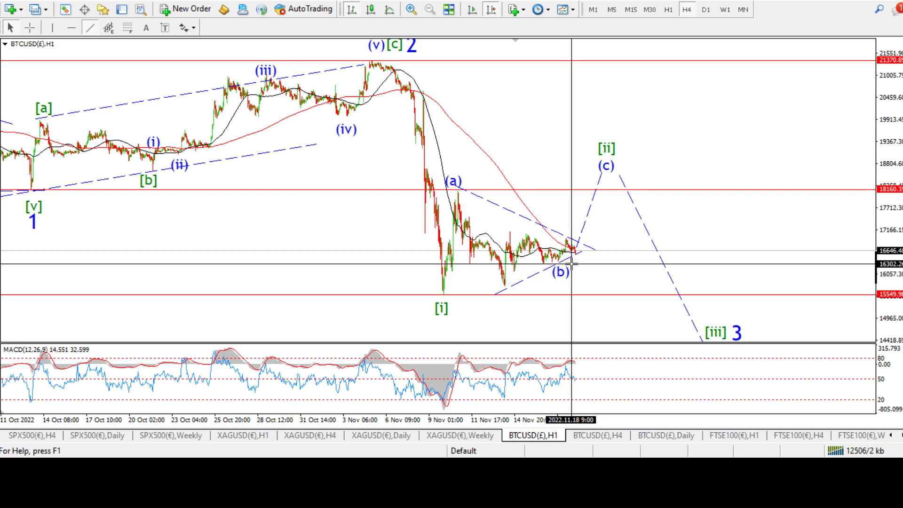
middle_click(570, 265)
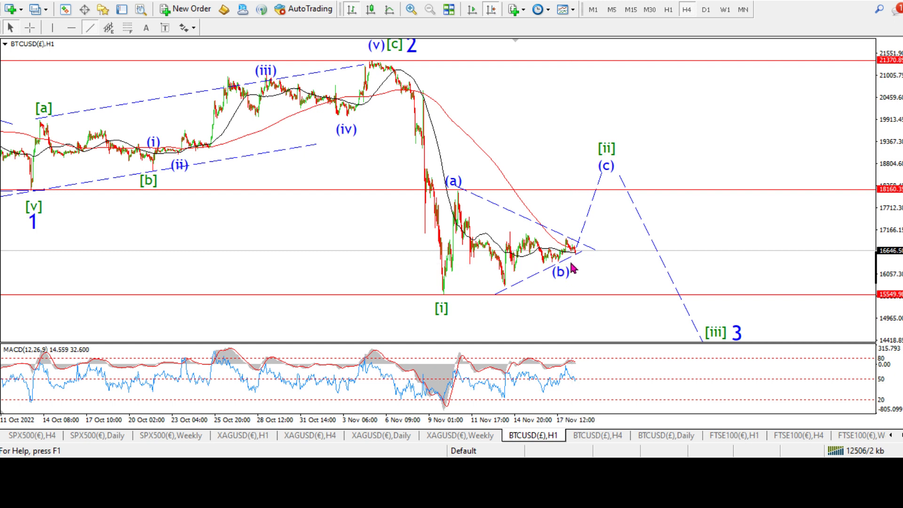
double_click(591, 214)
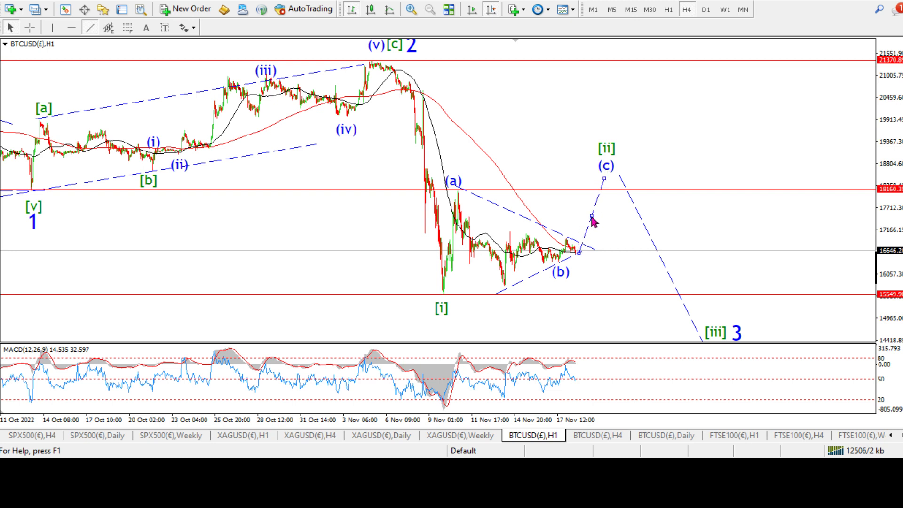
left_click(576, 274)
Draw a rising dashed channel from the [i] low, with its upper line through the (a) high and its lower line extended back
left_click(109, 28)
mouse_move(442, 303)
left_mouse_down()
mouse_move(595, 268)
mouse_move(596, 256)
left_mouse_up()
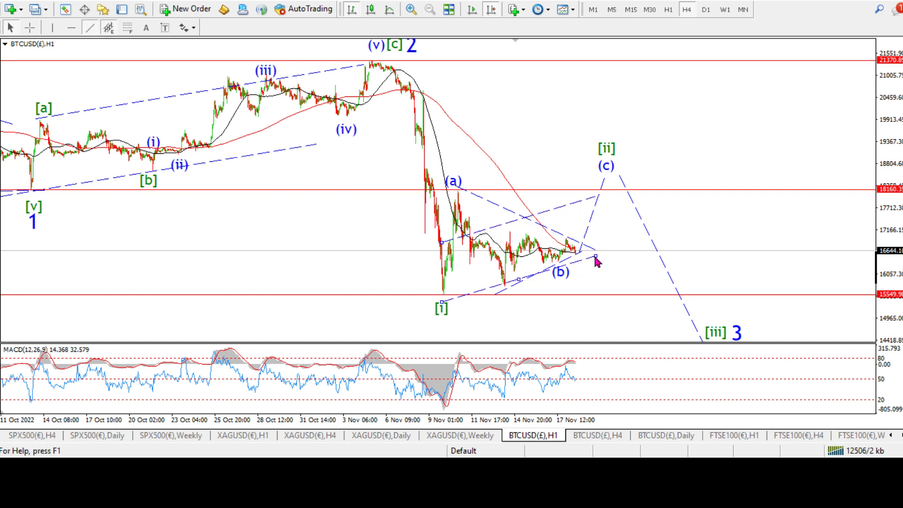
left_click_drag(441, 243, 453, 193)
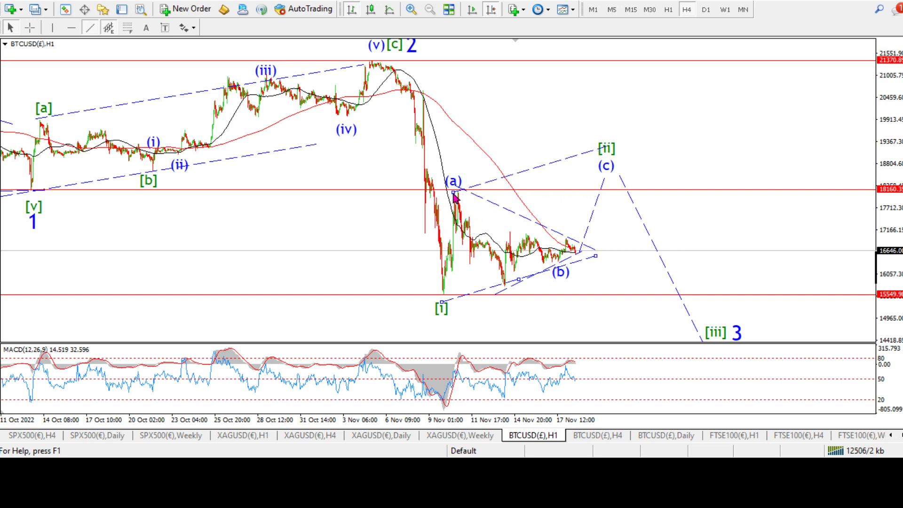
left_click_drag(443, 306, 404, 310)
left_click_drag(594, 254, 594, 251)
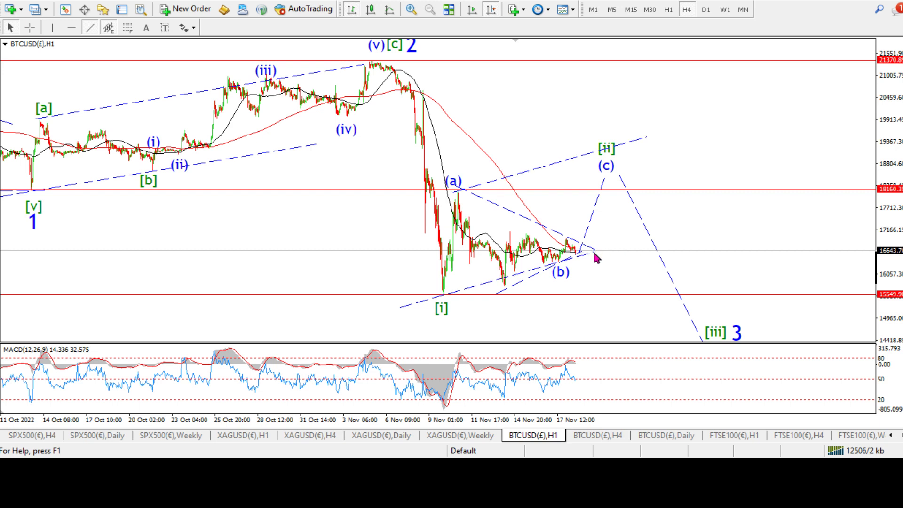
left_click(464, 257)
On the FTSE100 H1 chart, shift the falling dashed projection line to start at the latest price, and raise the 7069 horizontal line to about 7429
left_click(801, 436)
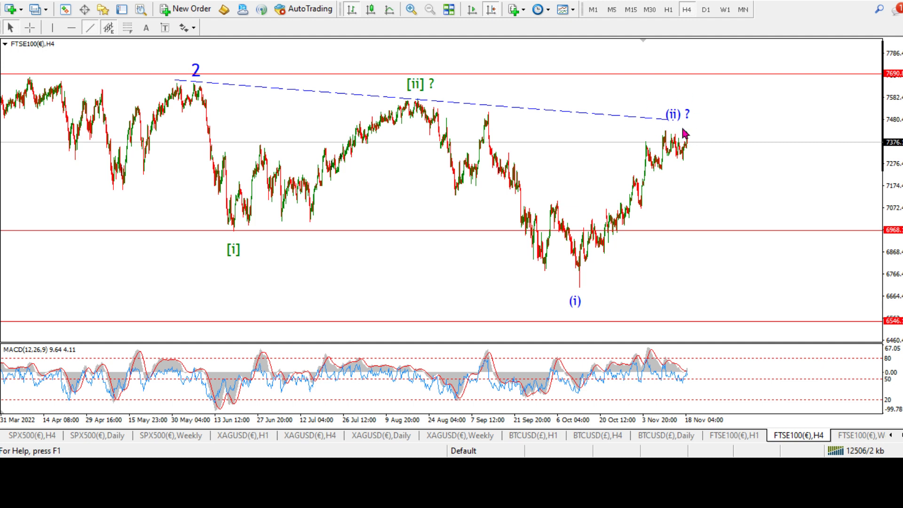
left_click(750, 437)
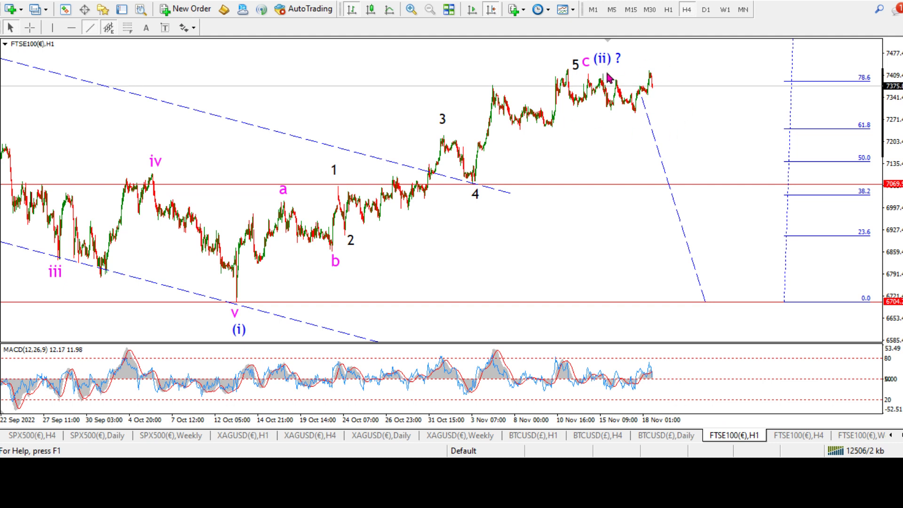
double_click(651, 127)
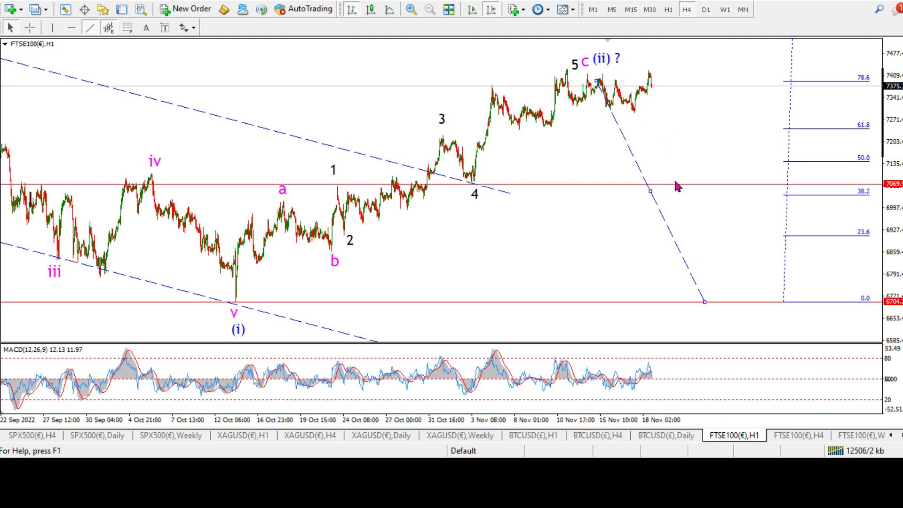
left_click_drag(652, 194, 711, 207)
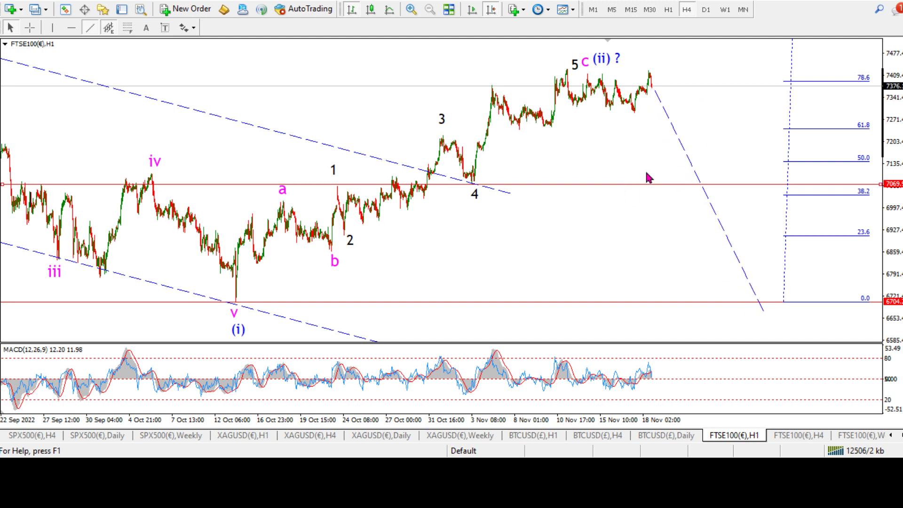
left_click_drag(648, 175, 720, 70)
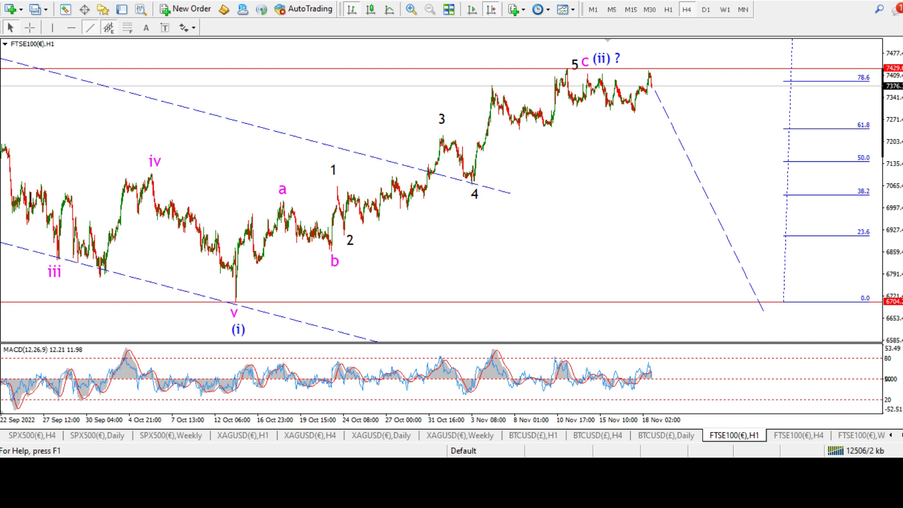
On the NAS100 H4 chart, move the (ii) label above the recent high and shift the falling dashed line to start at the latest price
left_click(901, 438)
left_click(901, 438)
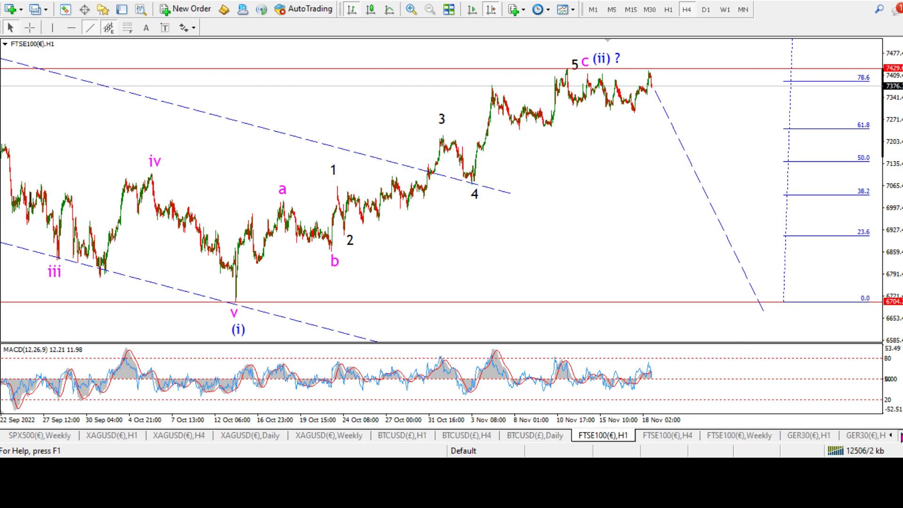
left_click(901, 438)
left_click(901, 438)
left_click(901, 437)
left_click(901, 438)
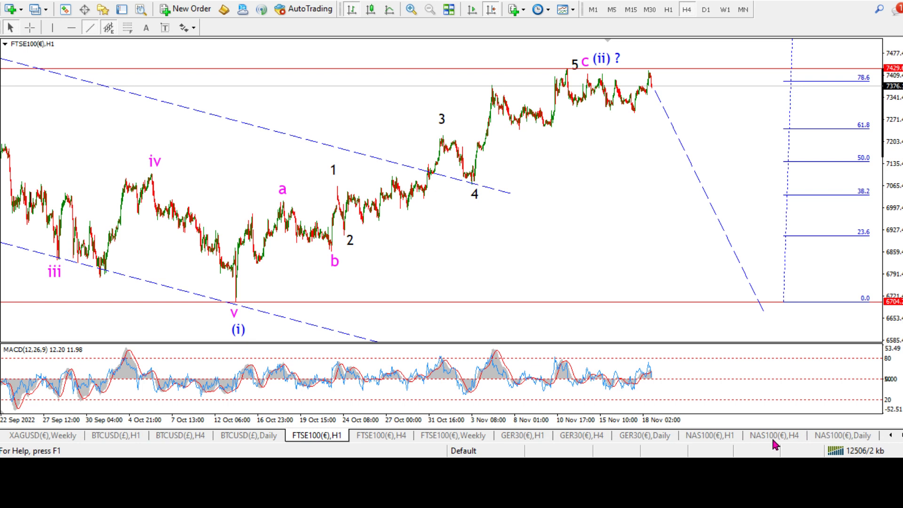
left_click(774, 437)
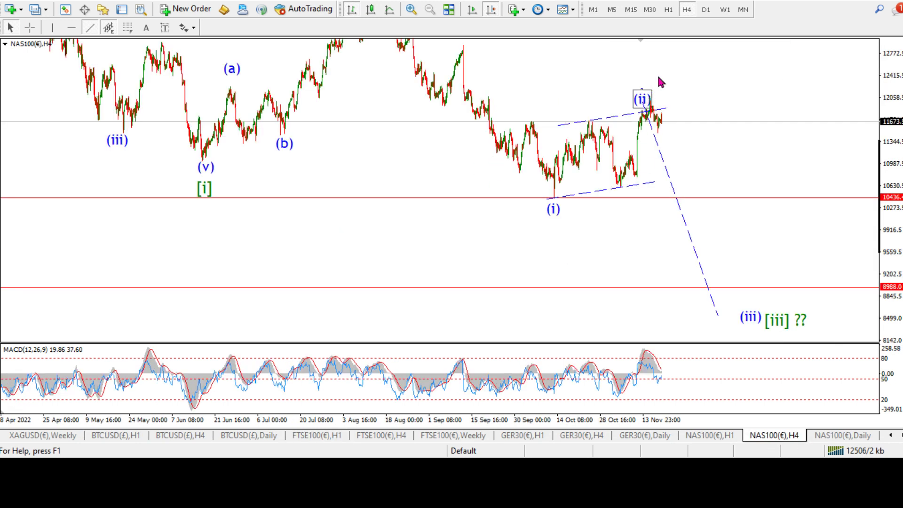
left_click_drag(661, 82, 660, 81)
double_click(657, 146)
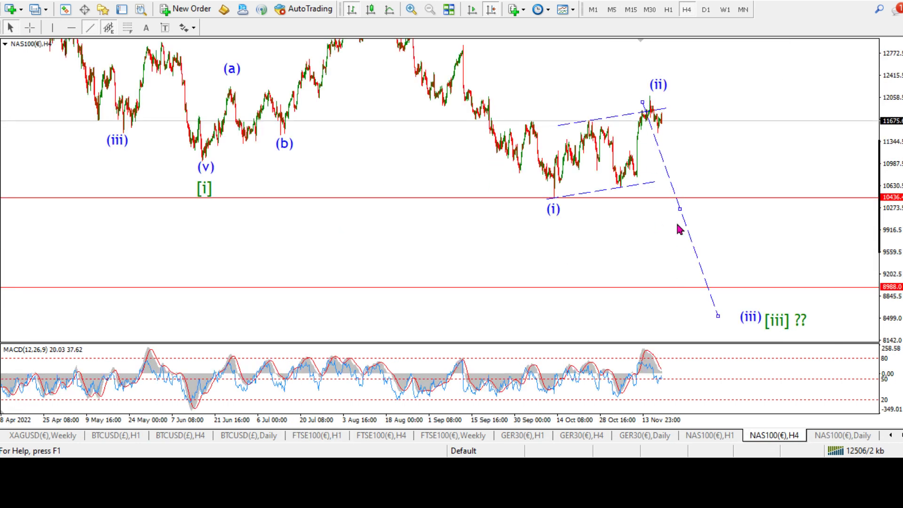
left_click_drag(648, 169, 571, 238)
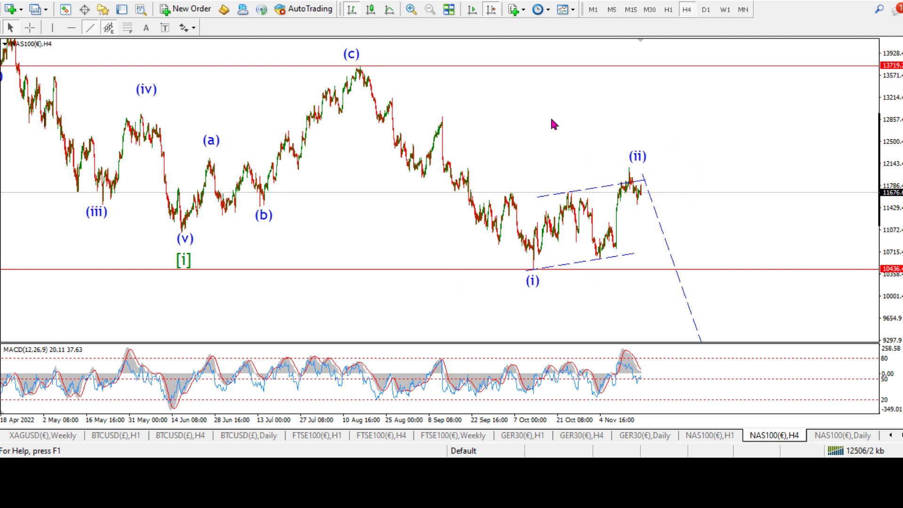
On the NAS100 H4 chart, nudge the (ii) label slightly back and up so it sits directly above the November high
double_click(635, 156)
left_click_drag(635, 155, 627, 152)
double_click(629, 152)
On the NAS100 H1 chart, add a horizontal line at the black wave 5 high, at about 12085
left_click(725, 436)
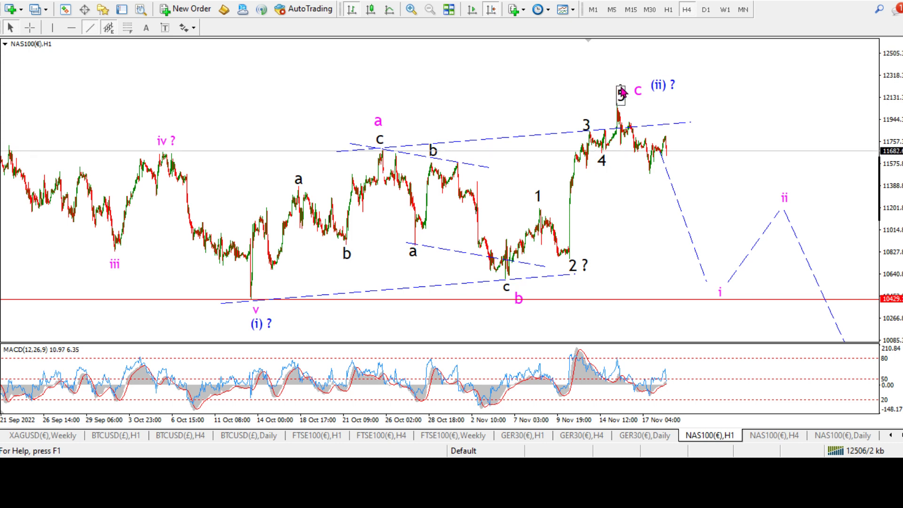
left_click(70, 28)
left_click(632, 103)
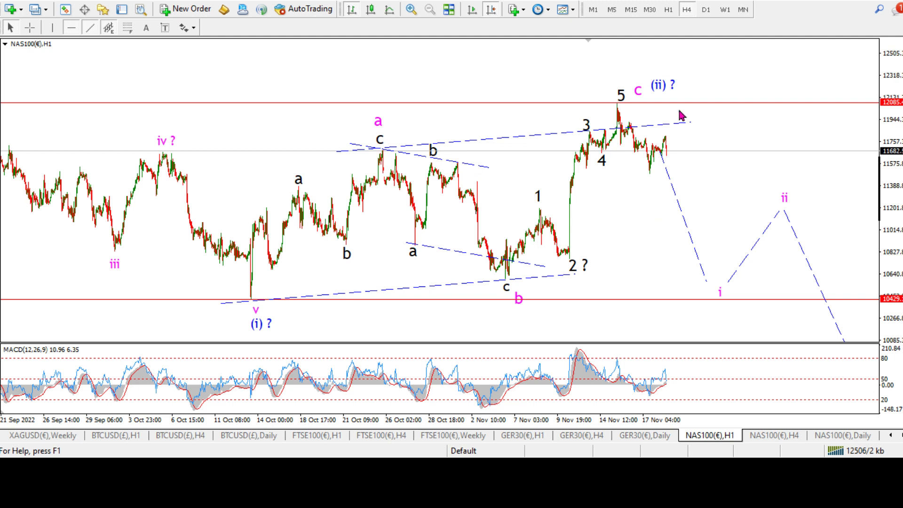
Shift the falling dashed projection line toward wave i so that it starts at the latest price high
double_click(671, 174)
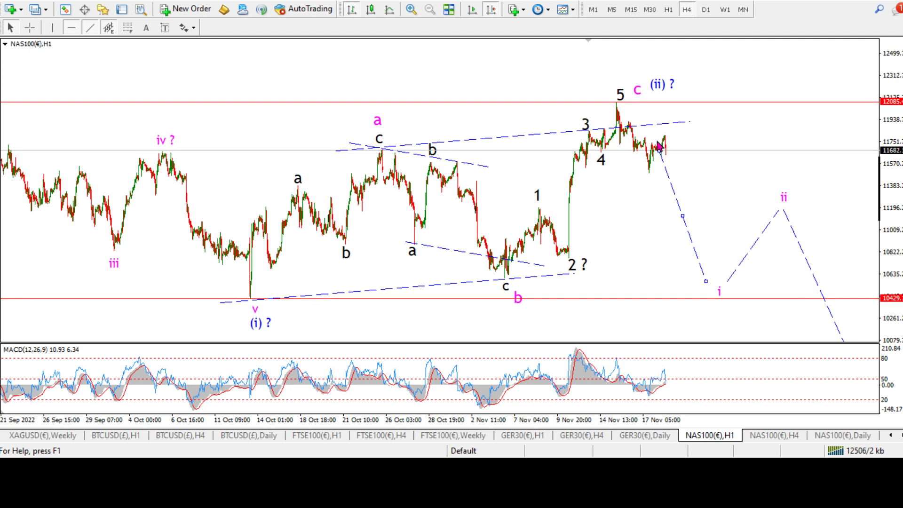
left_click_drag(661, 153, 665, 137)
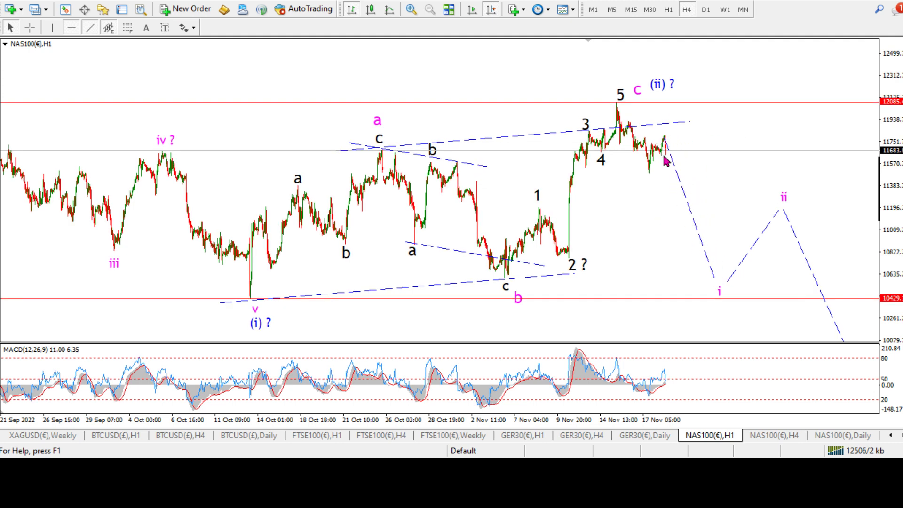
left_click(671, 232)
Draw a falling dashed channel around the decline from the wave 5 high, with one line above the price and one below
left_click_drag(628, 117, 666, 151)
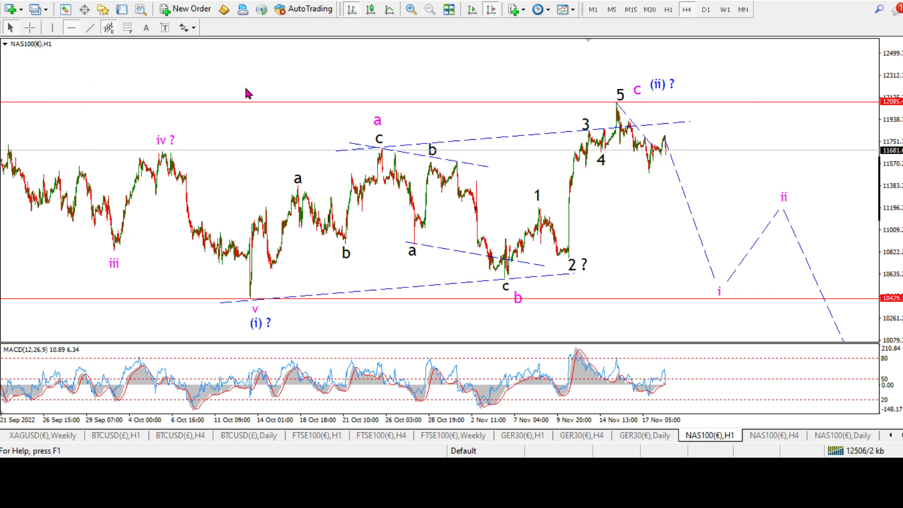
left_click(90, 28)
left_click_drag(614, 141, 655, 168)
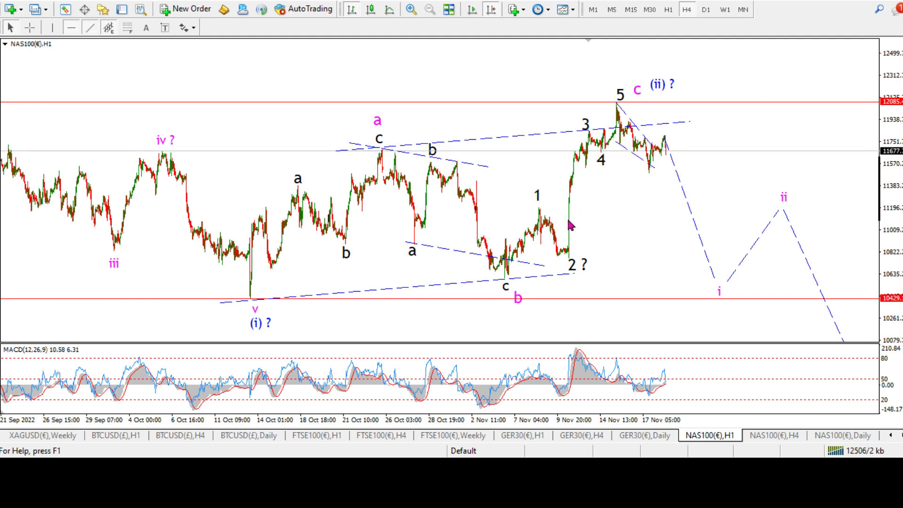
Copy the black wave labels onto the new decline: 1 beneath the recent low, 2 ? above the latest high, and 3 beside the falling projection
double_click(540, 193)
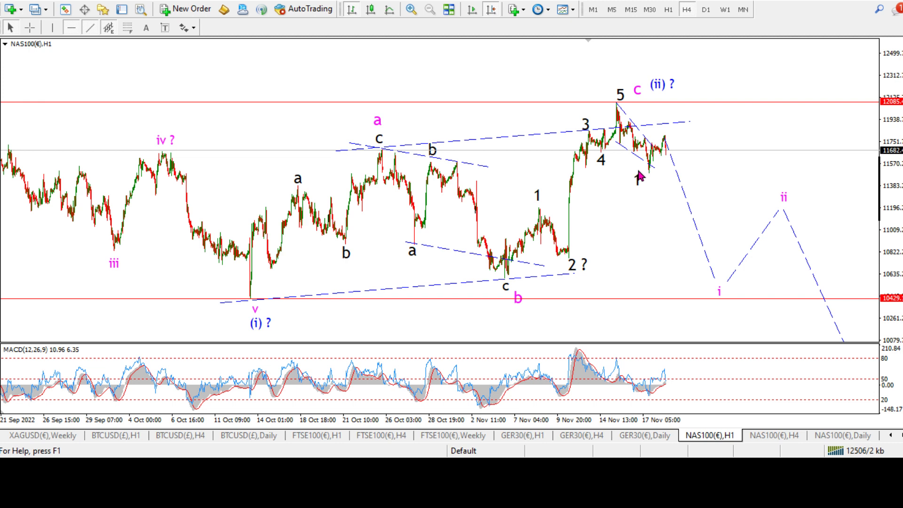
left_click_drag(641, 175, 648, 178)
double_click(576, 264)
left_click_drag(576, 263, 667, 126)
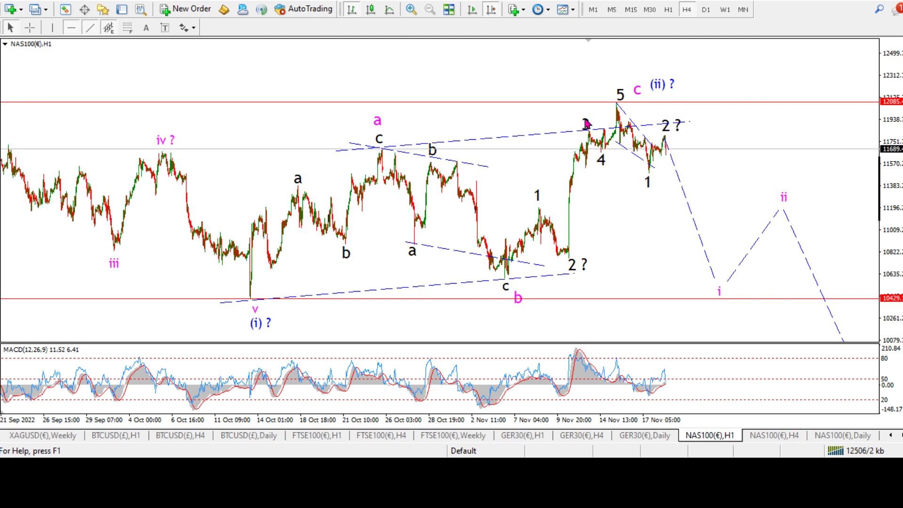
left_click_drag(585, 124, 697, 251)
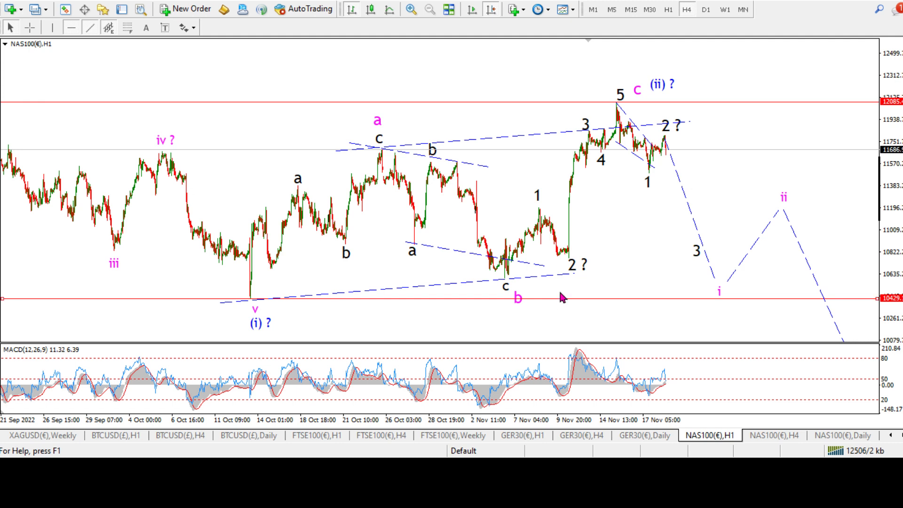
Copy the 10429 horizontal line to the pink wave b low, at about 10609
left_click_drag(561, 294, 546, 279)
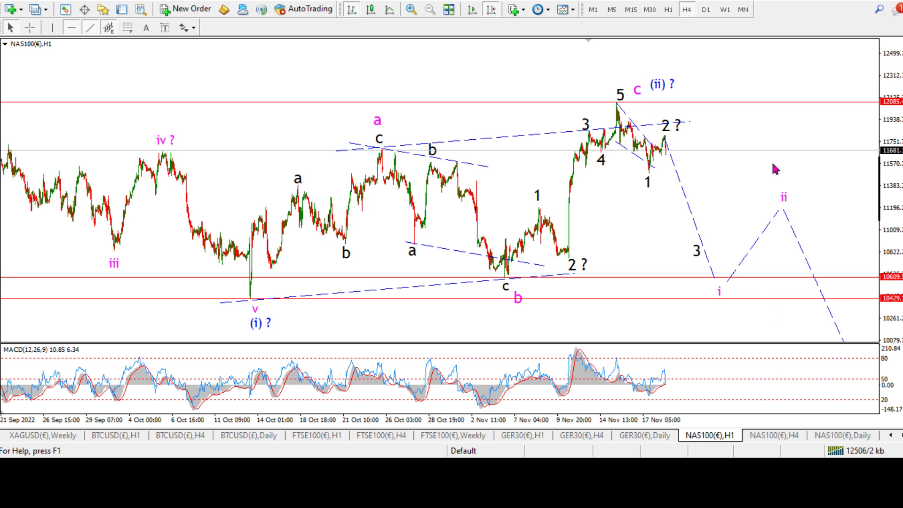
left_click_drag(819, 258, 731, 237)
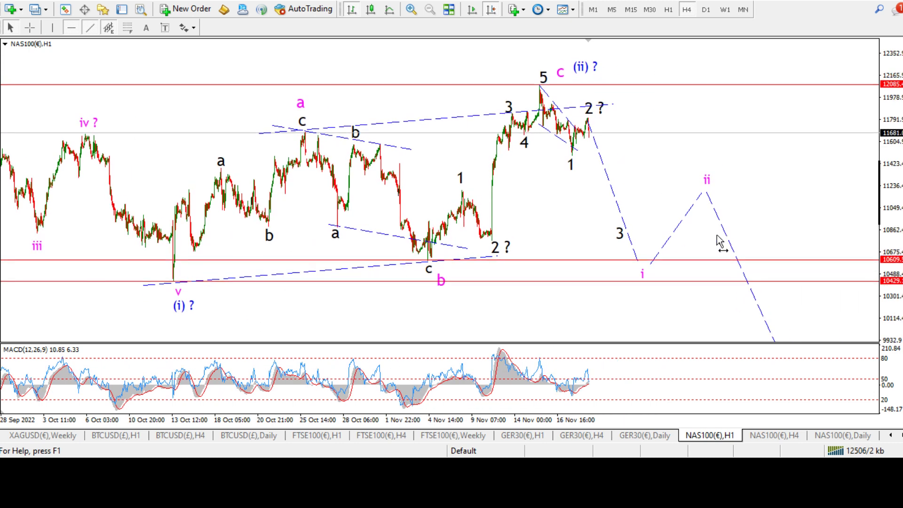